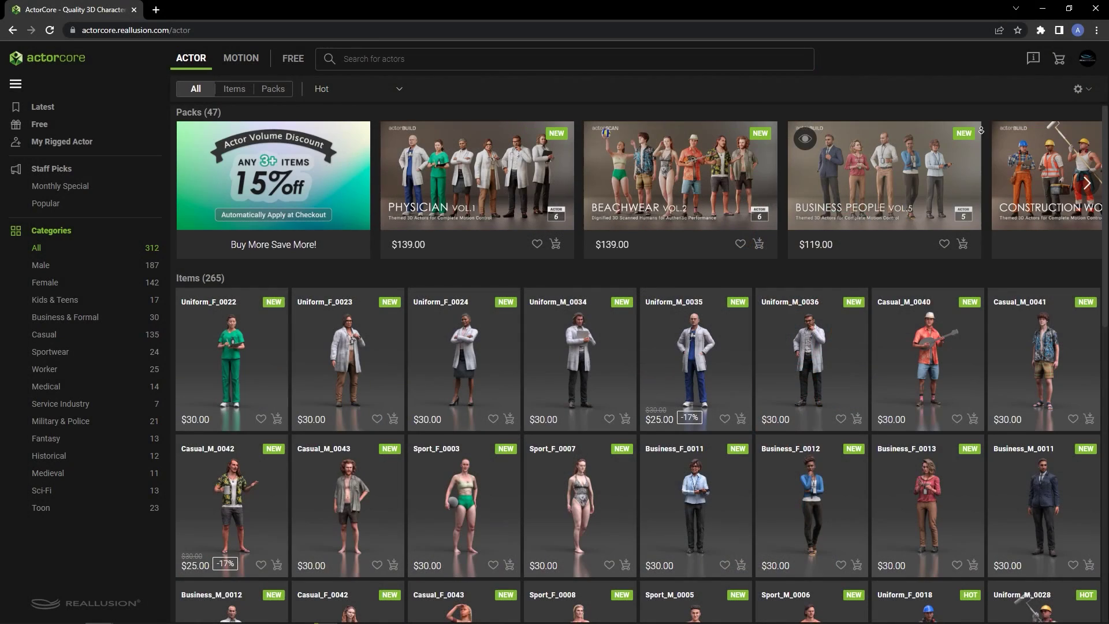
Scroll down through the Actor catalogue's grid of characters
scroll(981, 138, "down", 2)
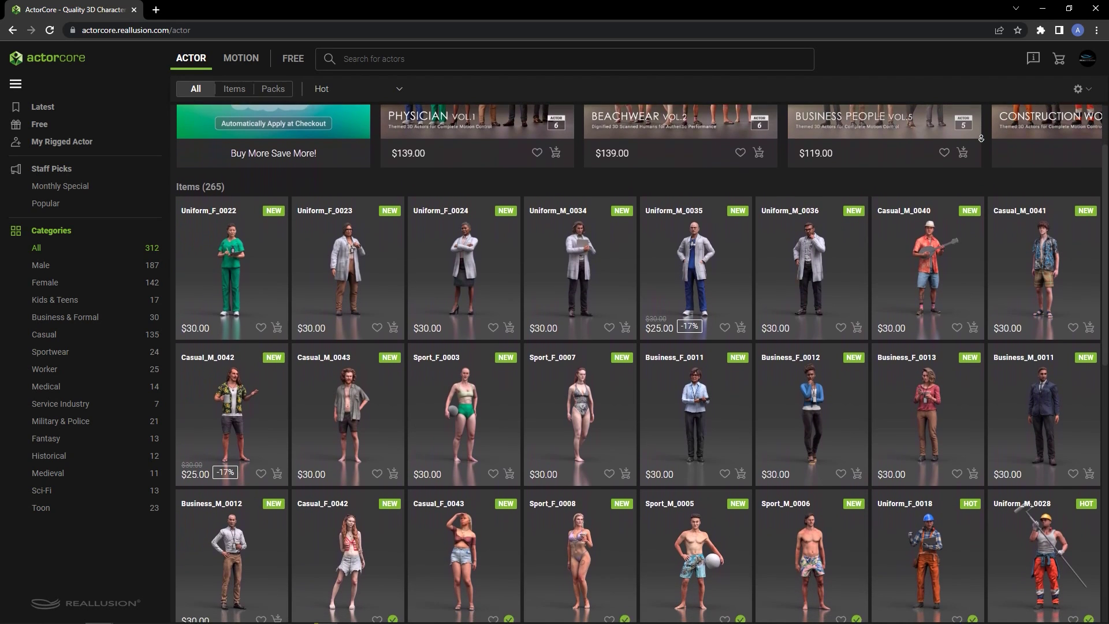
scroll(981, 138, "down", 2)
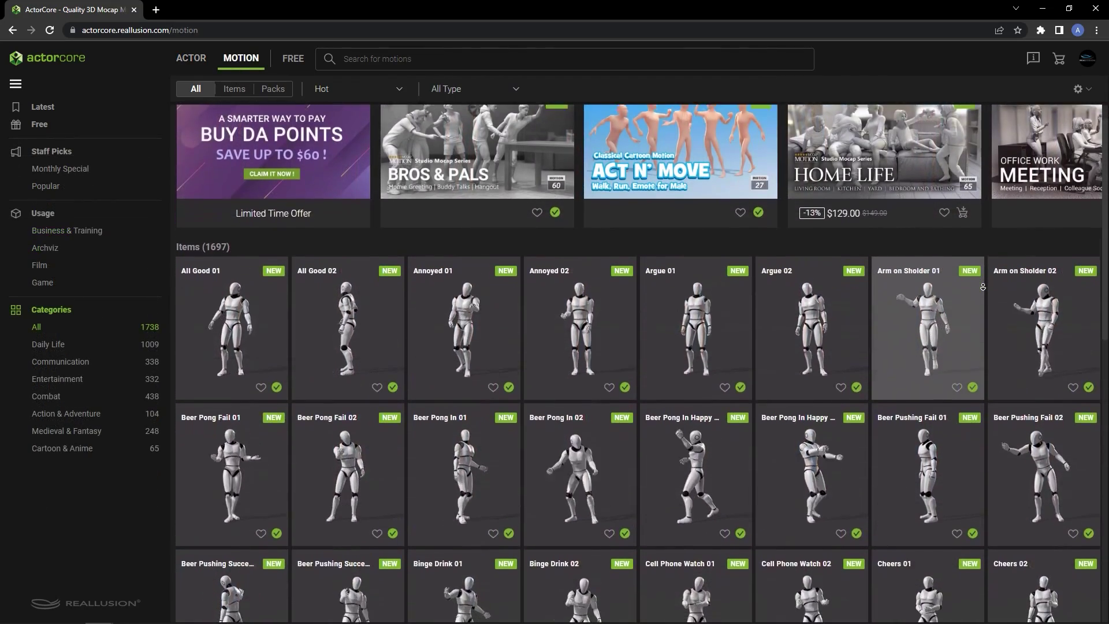
Scroll down through the 1697-item Motion store listing
scroll(983, 286, "down", 2)
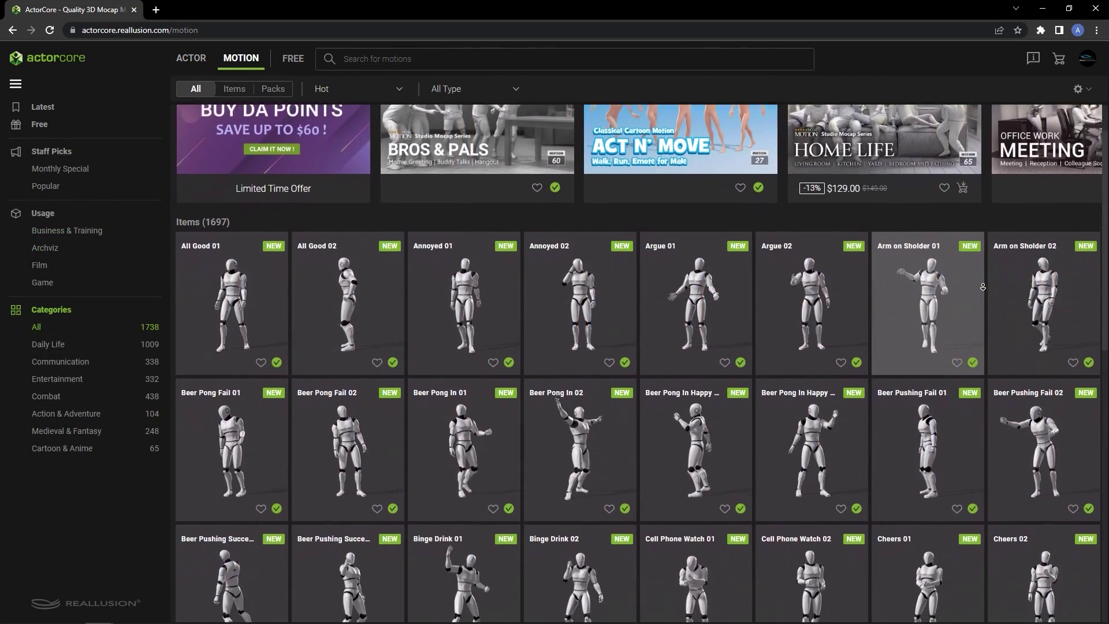
scroll(983, 287, "down", 2)
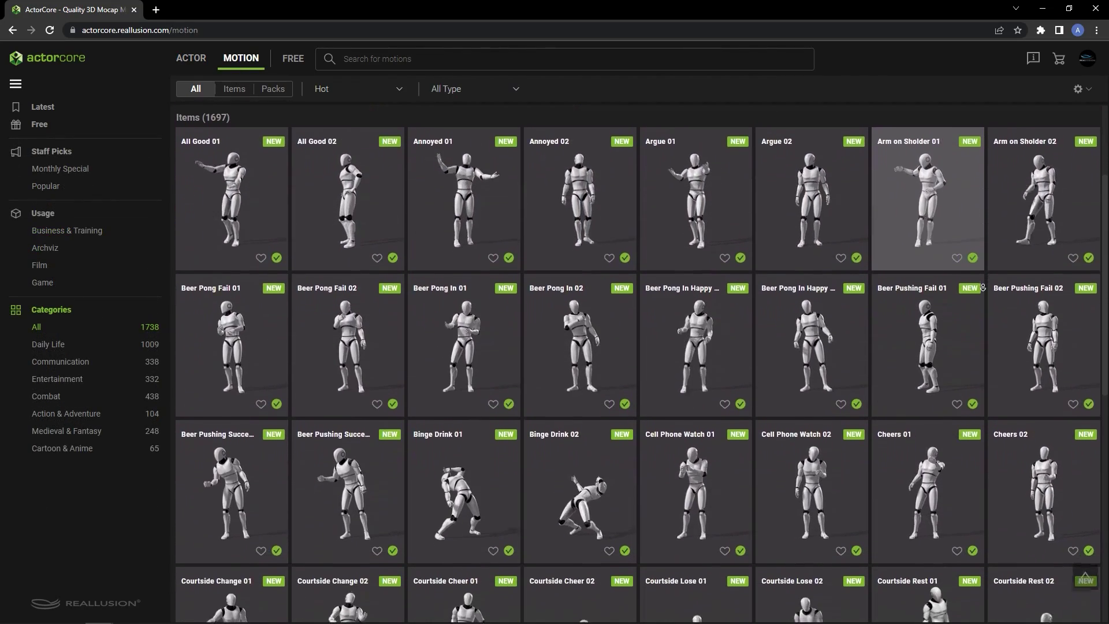
scroll(982, 287, "down", 2)
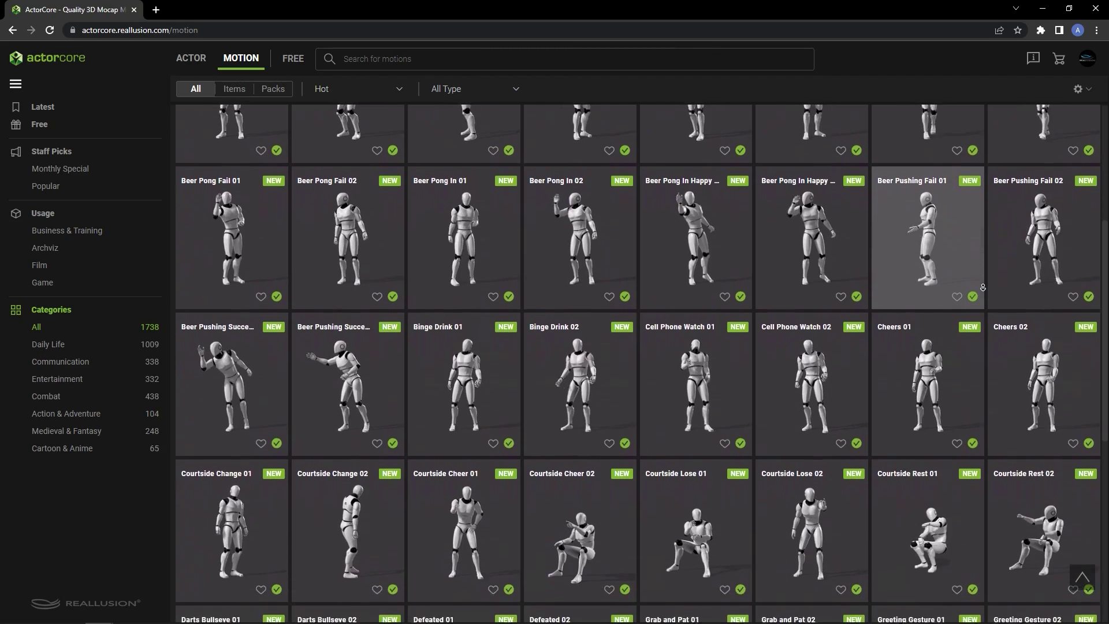
scroll(983, 286, "down", 2)
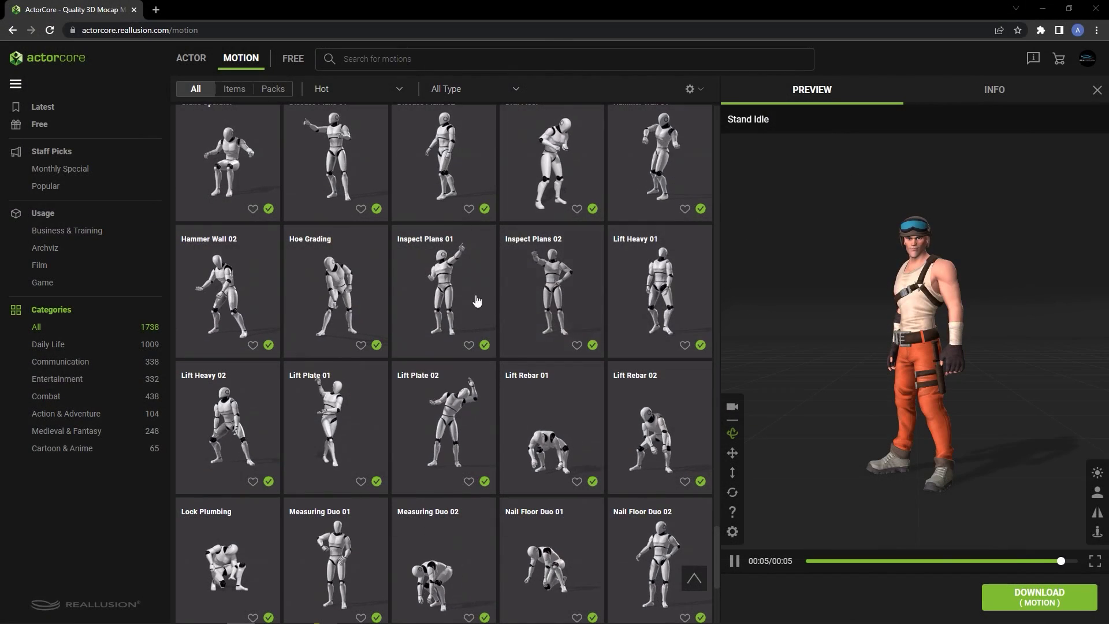
Preview the Inspect Plans 01 and Sneaking to crouching motions on the soldier
left_click(450, 293)
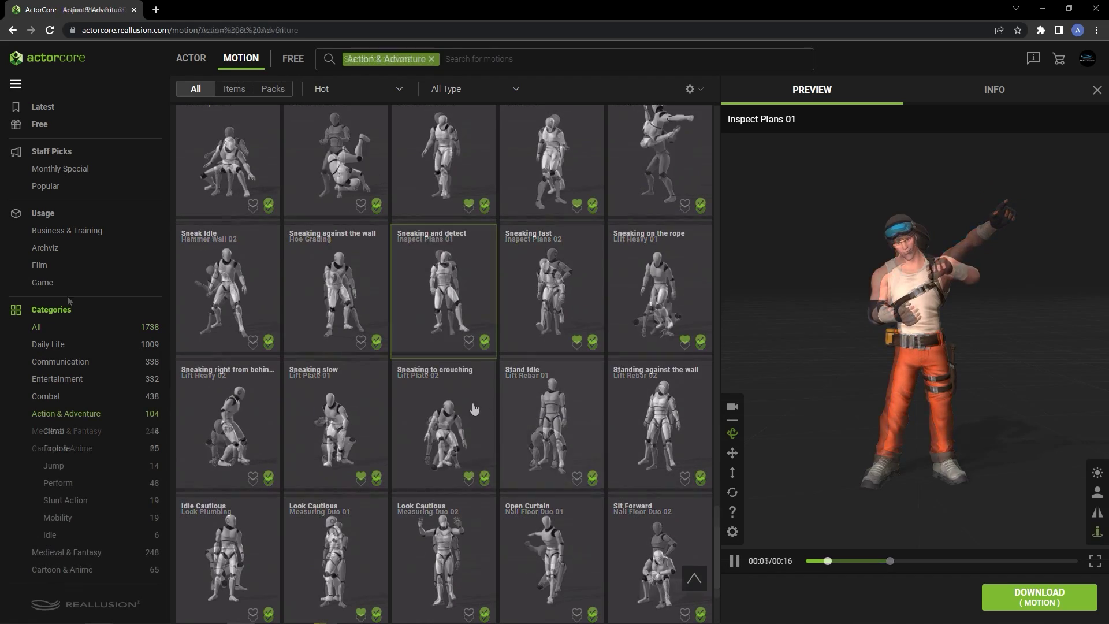
left_click(438, 413)
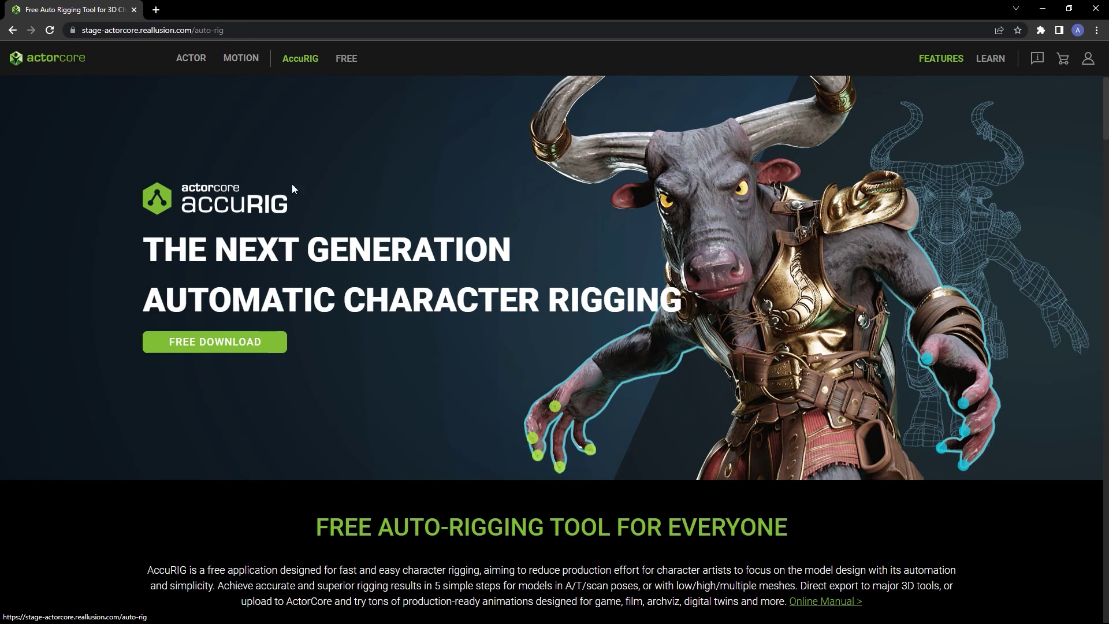
Run the downloaded AccuRIG setup file as administrator
left_click(274, 345)
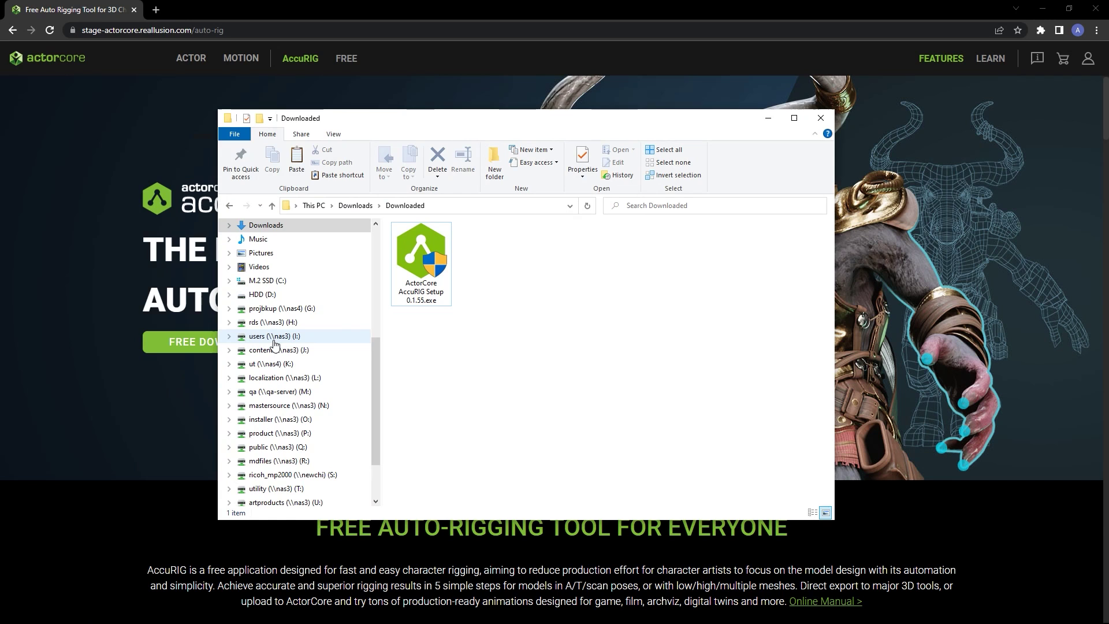
left_click(421, 263)
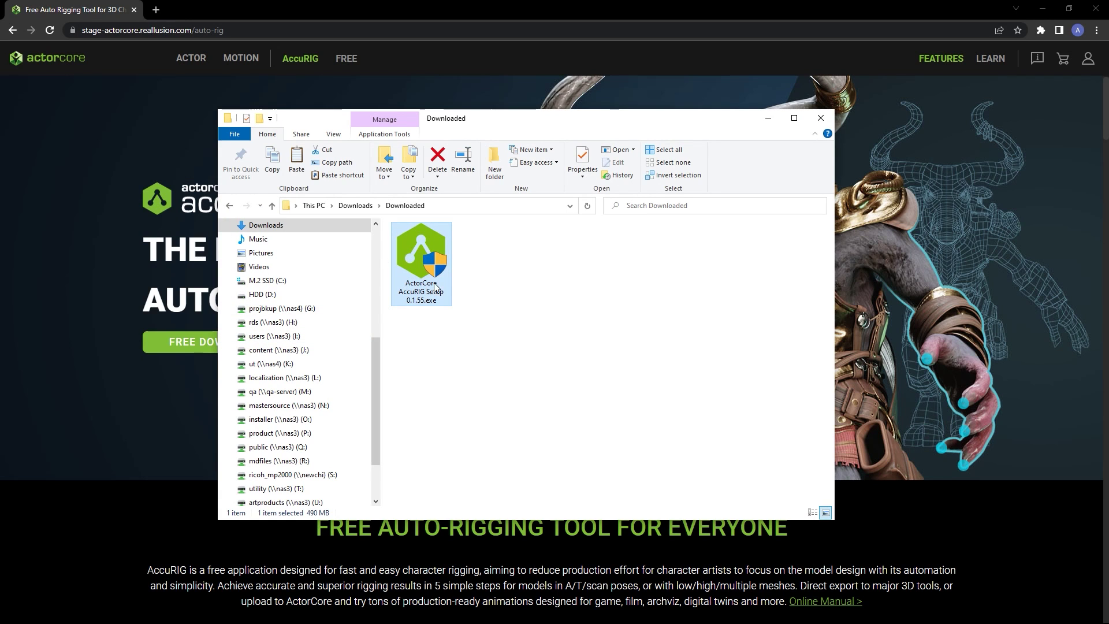
right_click(438, 255)
left_click(460, 277)
Accept the licence, install into C:\Program Files\ActorCore AccuRIG, and finish with AccuRIG launching
left_click(623, 410)
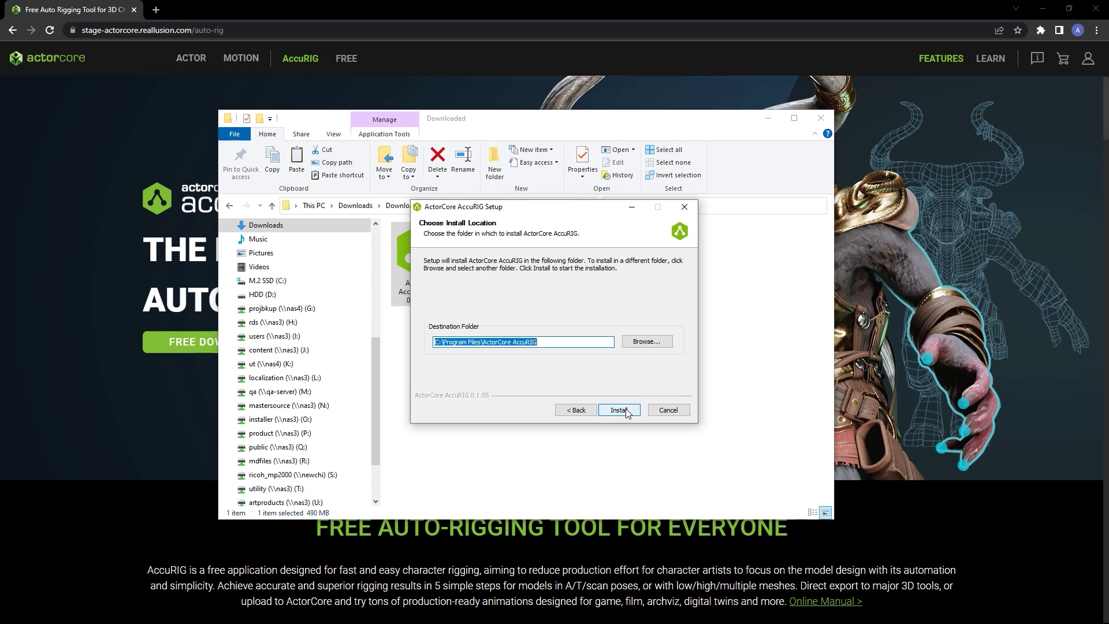
left_click(591, 345)
left_click(620, 410)
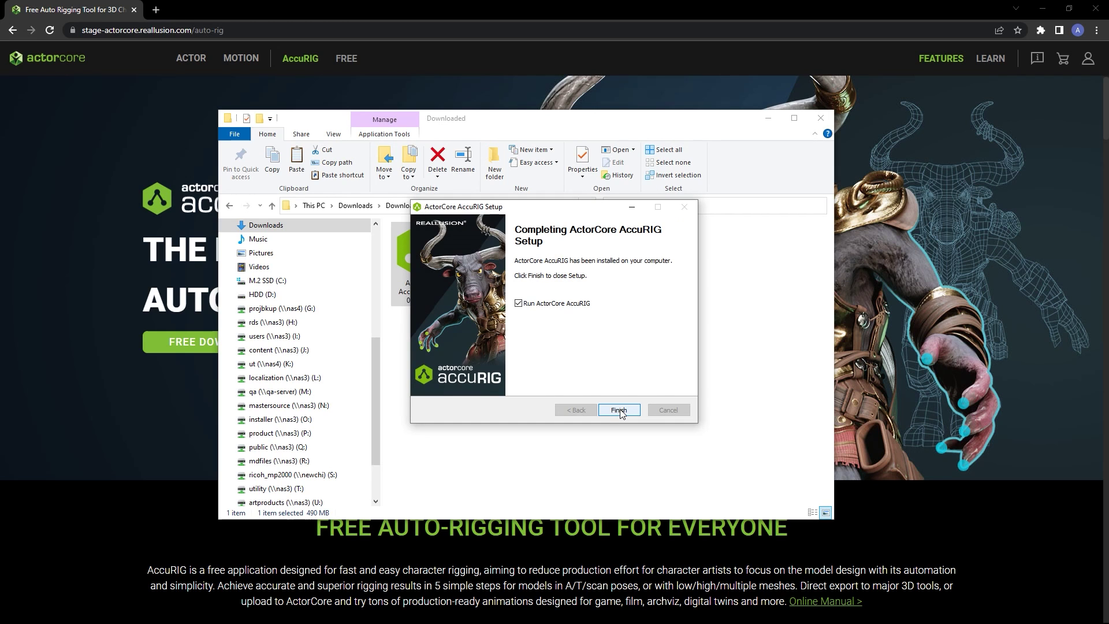
left_click(618, 409)
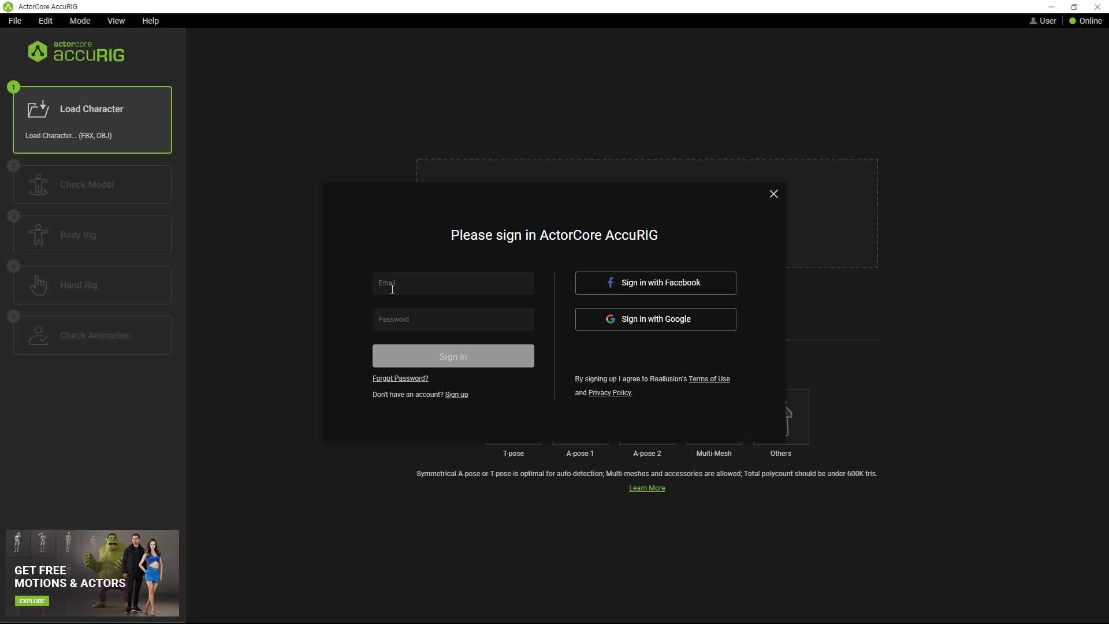
Sign in to AccuRIG with the account e-mail address and password
left_click(458, 283)
left_click(484, 324)
type("********")
key("Return")
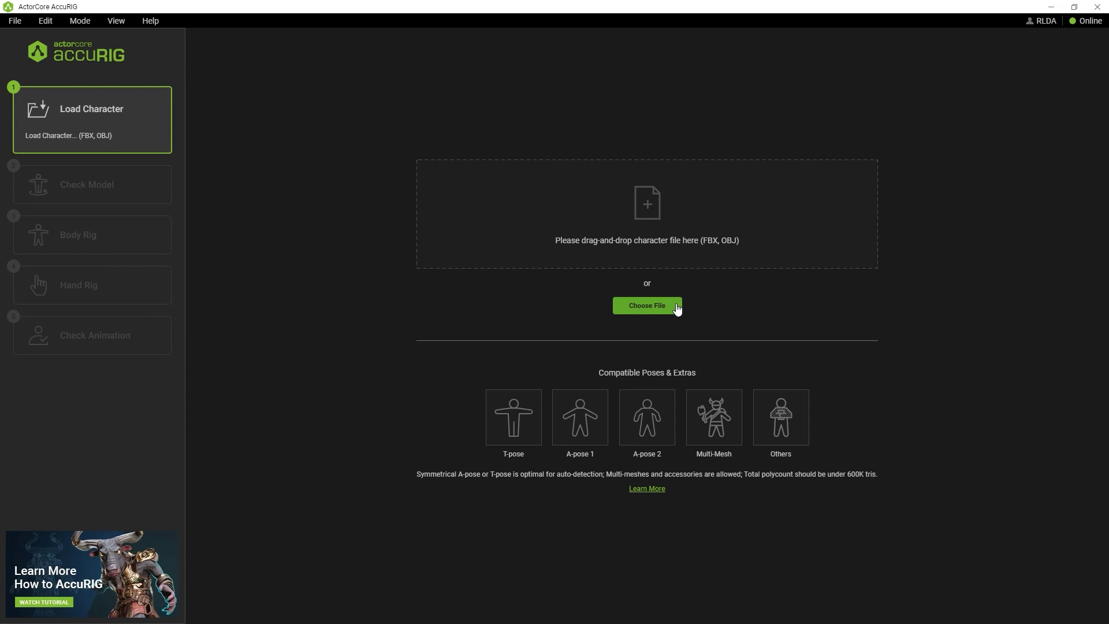
Drag Soldier.fbx from the AccuRIG_Tutorial folder into AccuRIG's drop zone
key("alt+Tab")
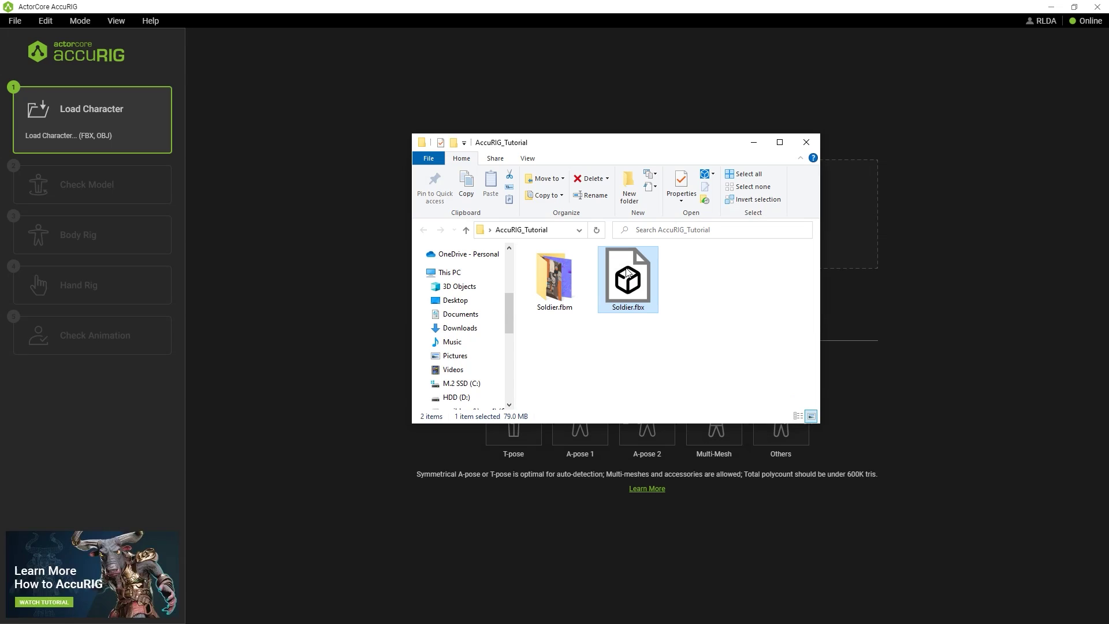
left_click_drag(578, 142, 209, 143)
left_click_drag(284, 273, 721, 192)
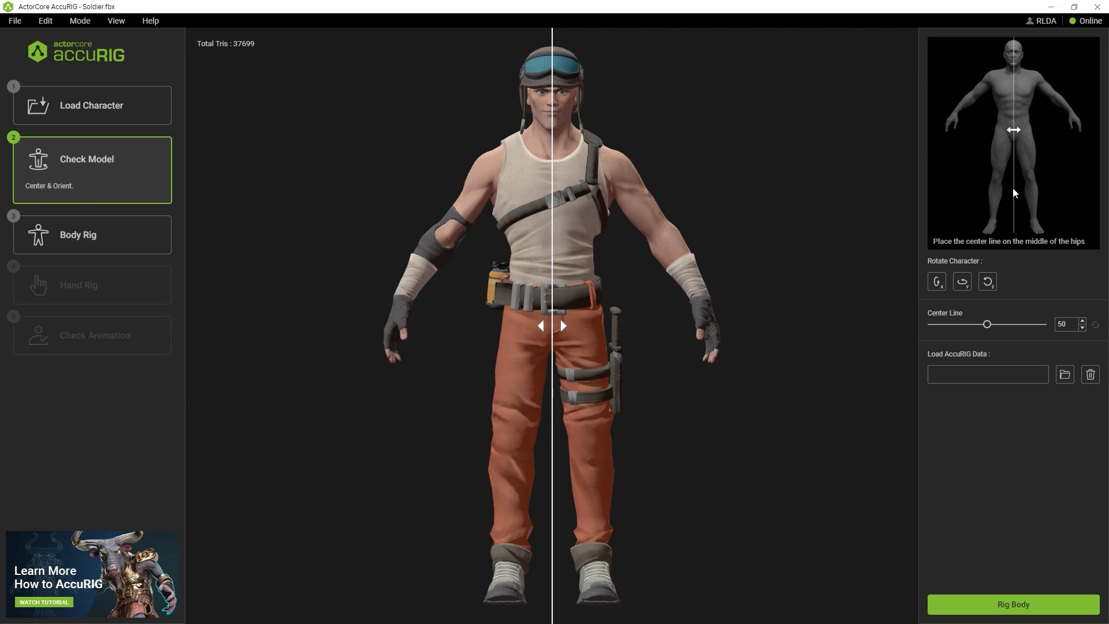
Move the centre line to 49.88 on the hips and test the X and Y 90° rotations
left_click_drag(550, 325, 551, 354)
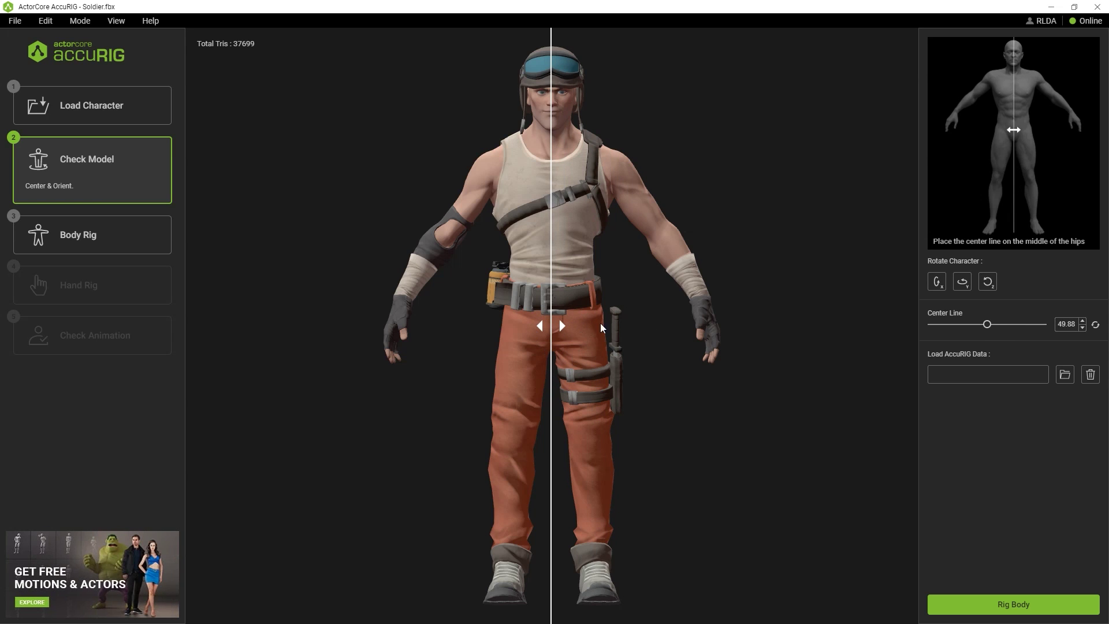
left_click(937, 283)
left_click(937, 283)
left_click(937, 283)
left_click(936, 283)
left_click(962, 283)
left_click(962, 283)
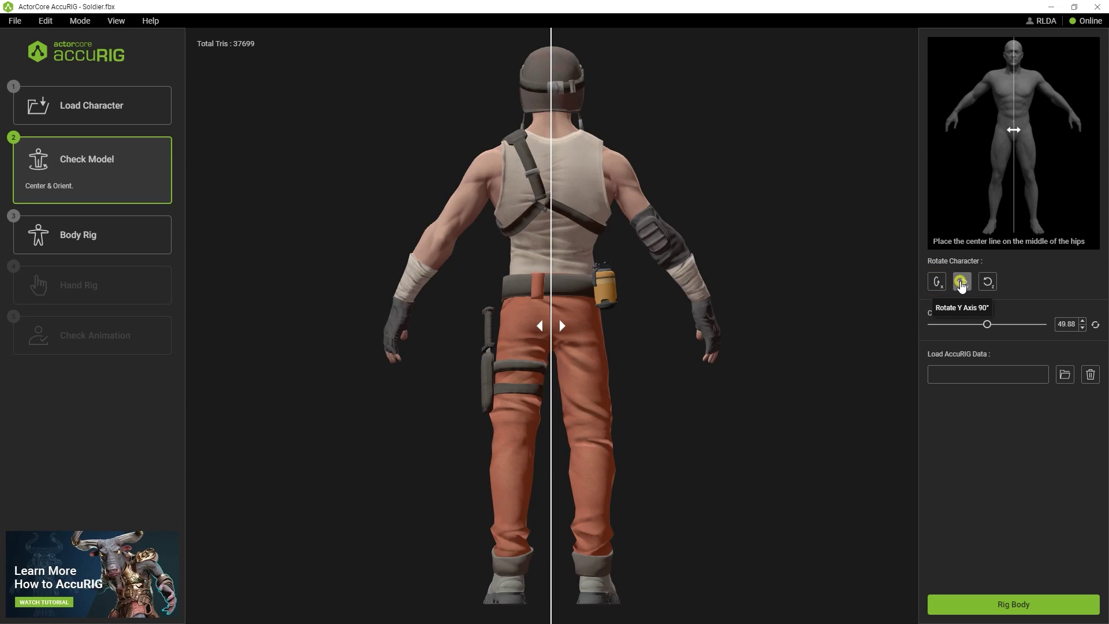
left_click(963, 283)
left_click(962, 283)
Test the Z rotation with the soldier facing front, then run Rig Body
left_click(988, 282)
left_click(987, 282)
left_click(987, 282)
left_click(987, 282)
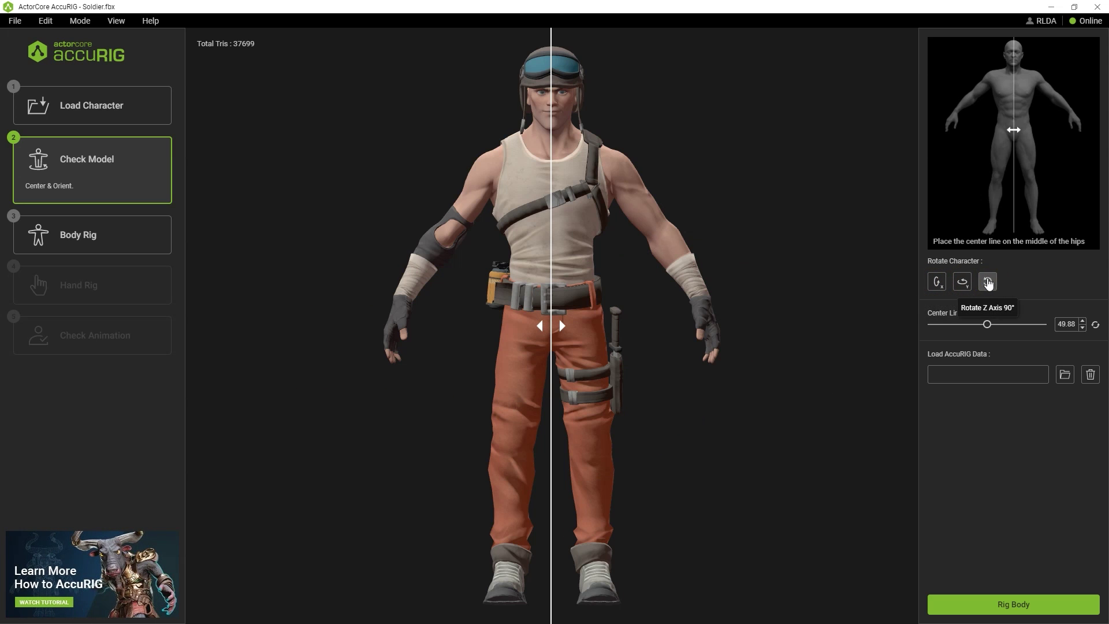
left_click(974, 605)
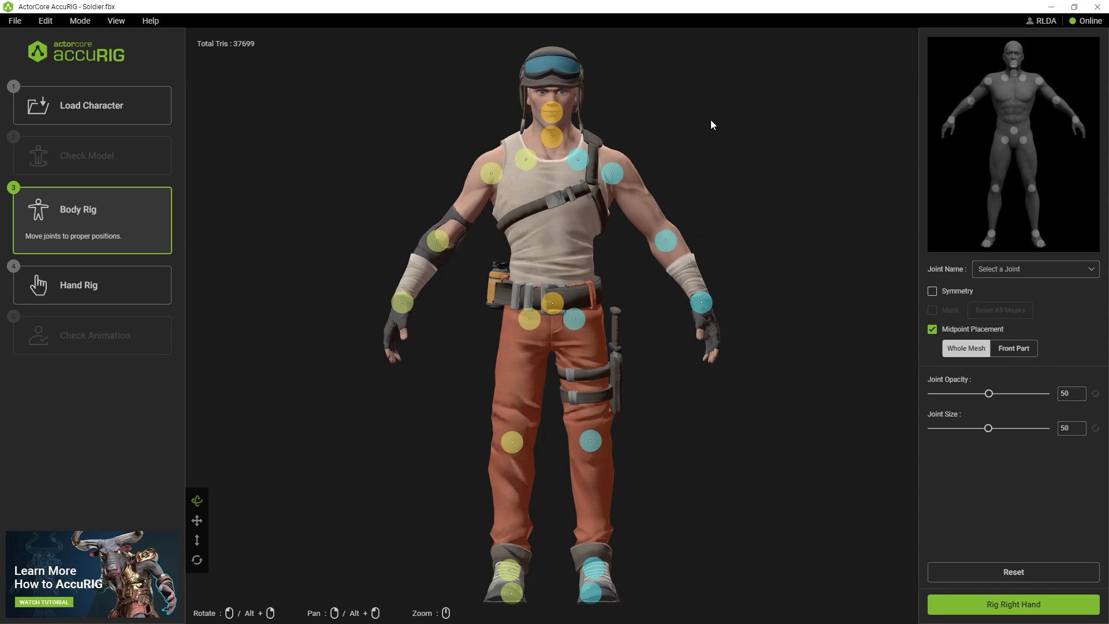
Inspect the left shoulder, pelvis and left hip joints and raise joint opacity to 75
left_click(606, 173)
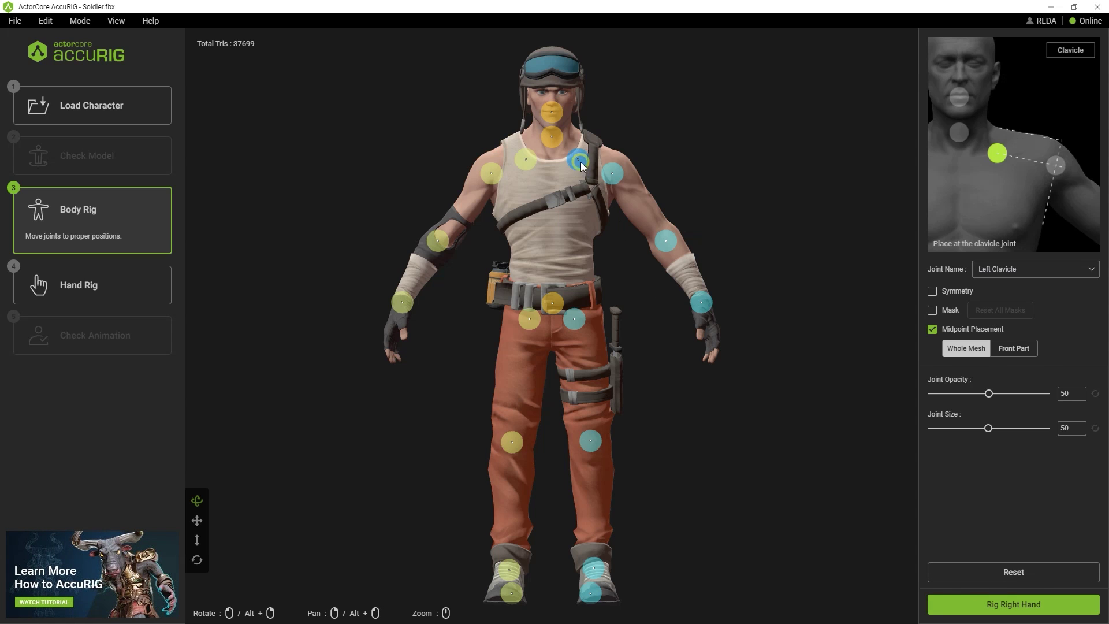
left_click(551, 304)
left_click(574, 318)
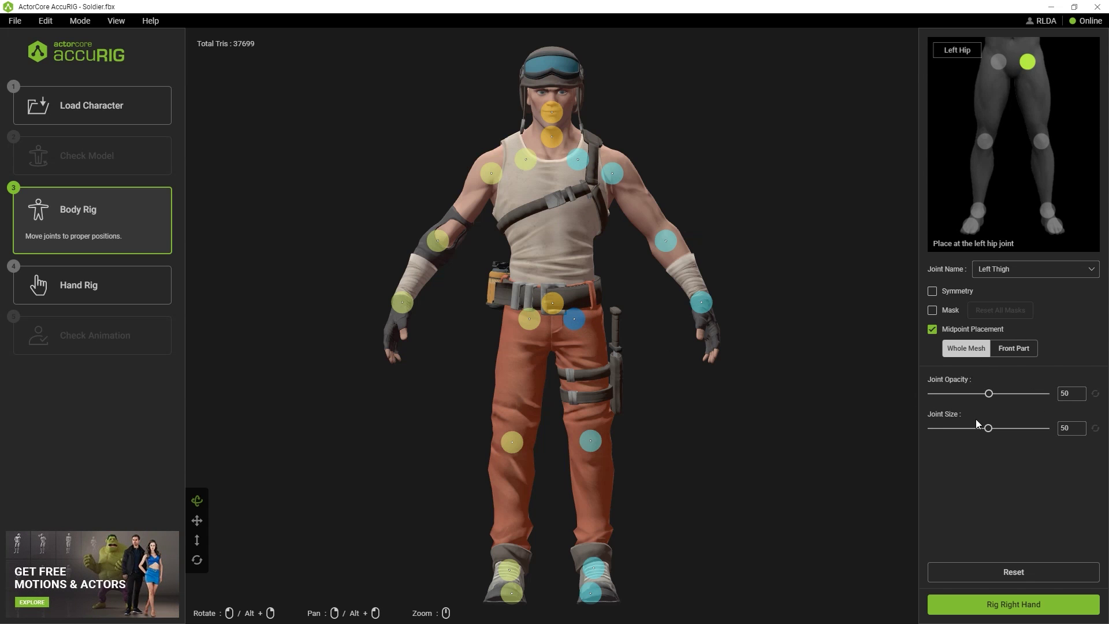
left_click_drag(989, 395, 989, 426)
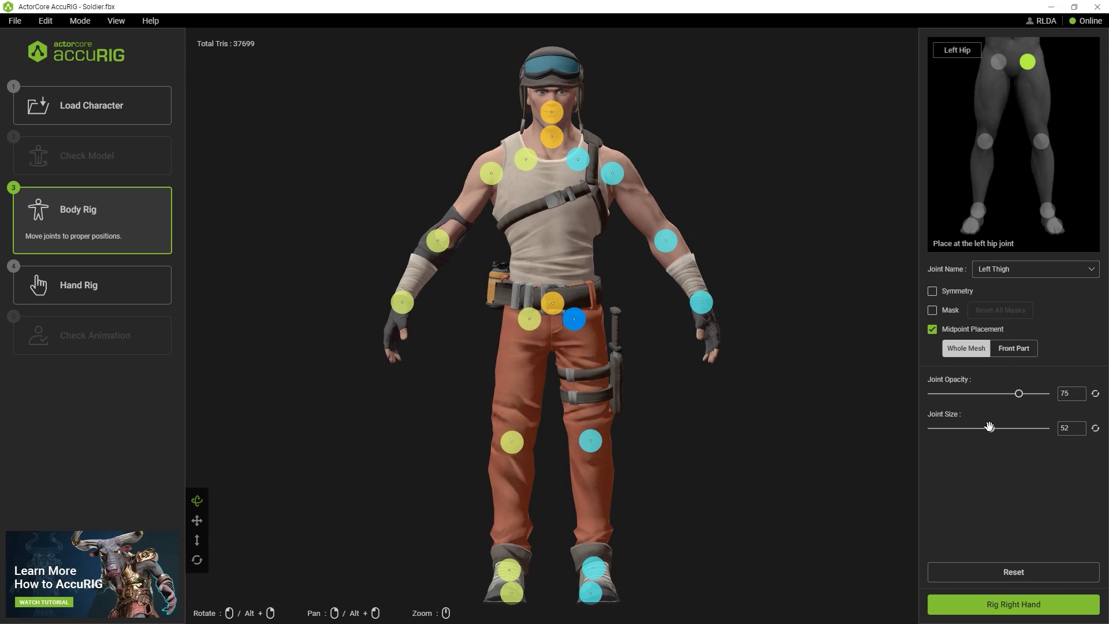
Check the neck, left clavicle and Head joint placements by selecting each in turn
left_click(549, 138)
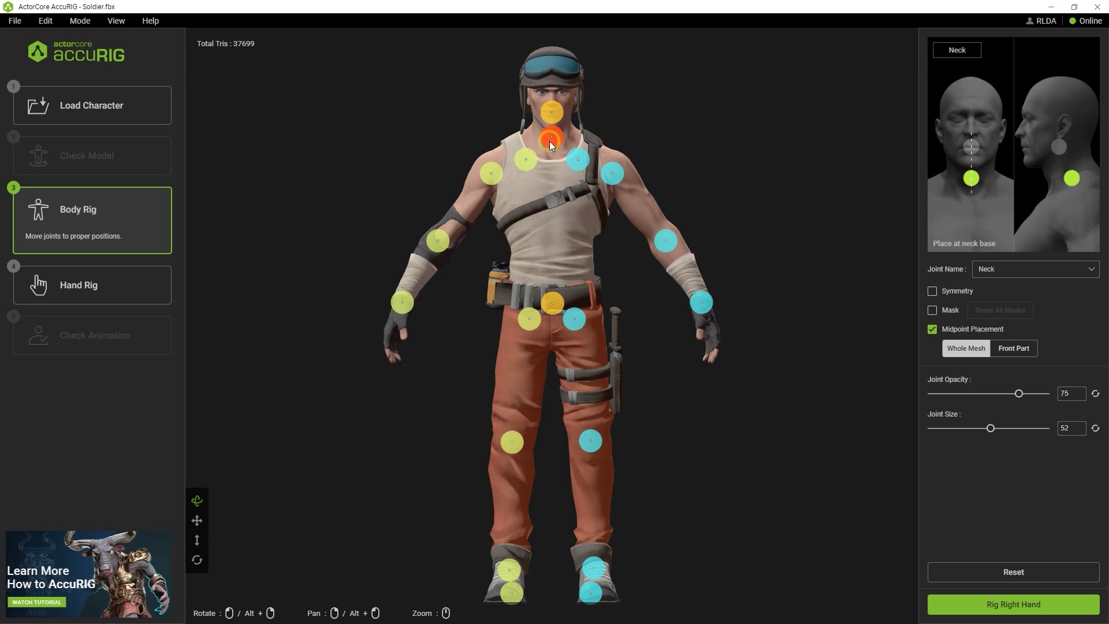
left_click(579, 160)
left_click(552, 111)
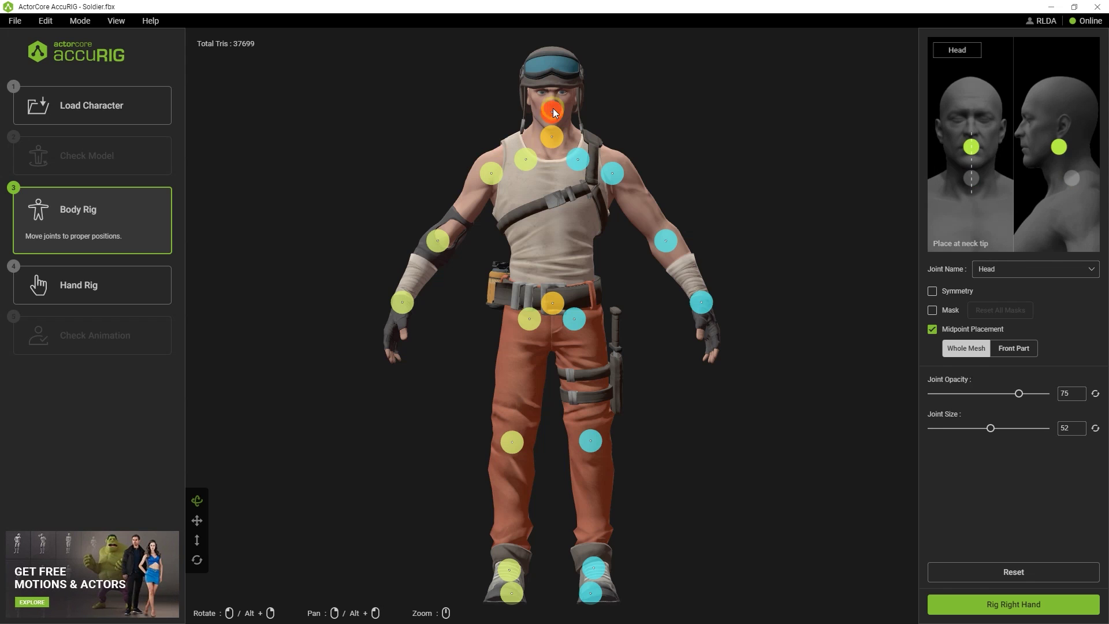
left_click(553, 139)
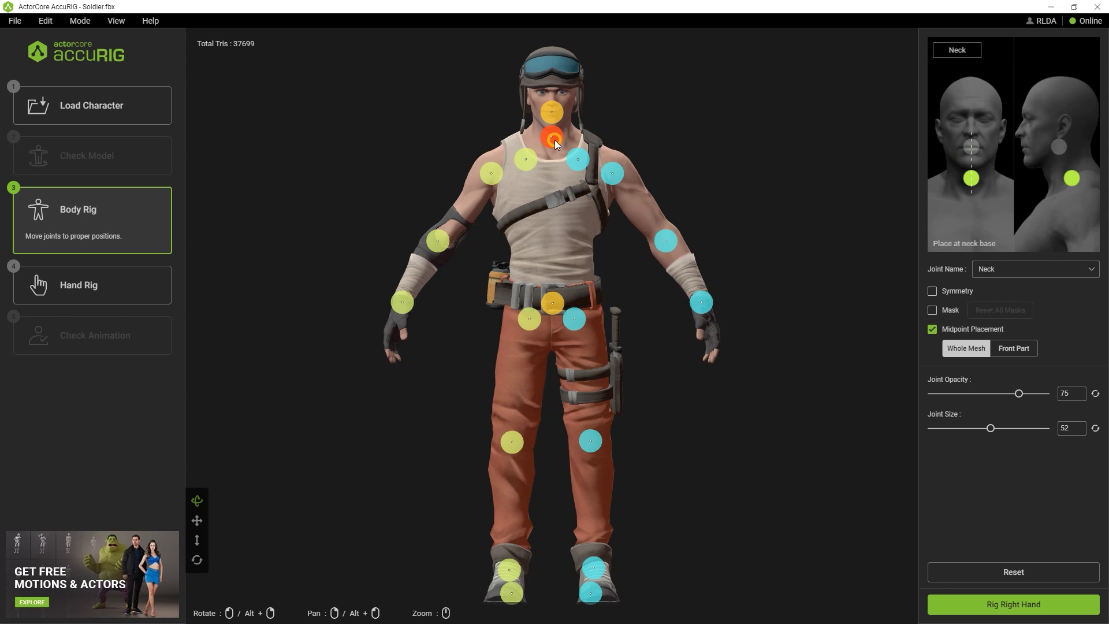
left_click(578, 161)
left_click(556, 118)
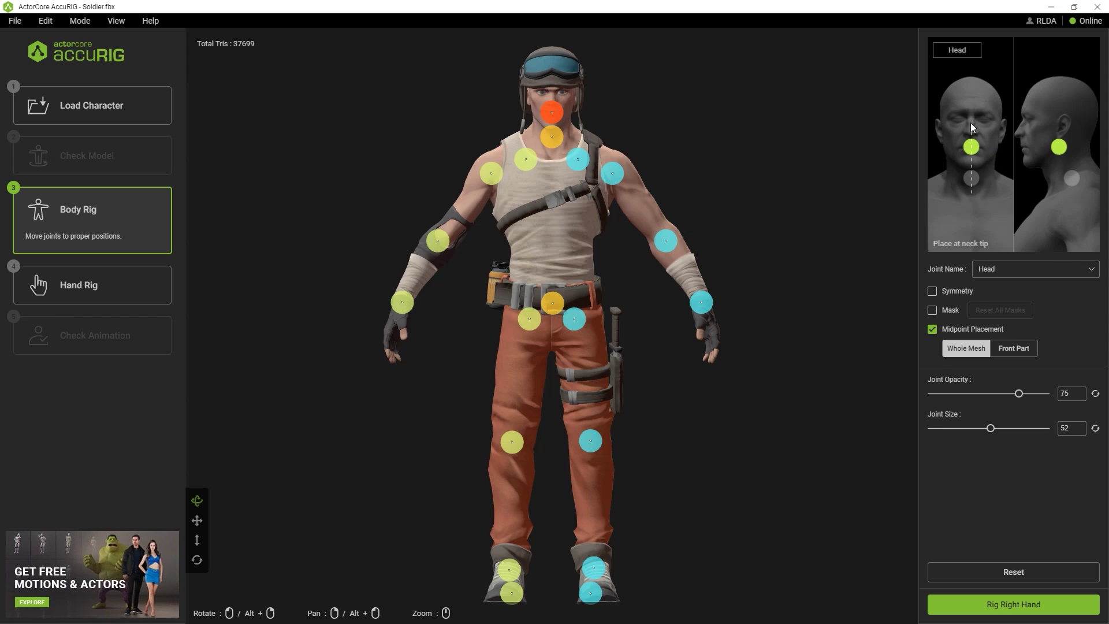
left_click(555, 140)
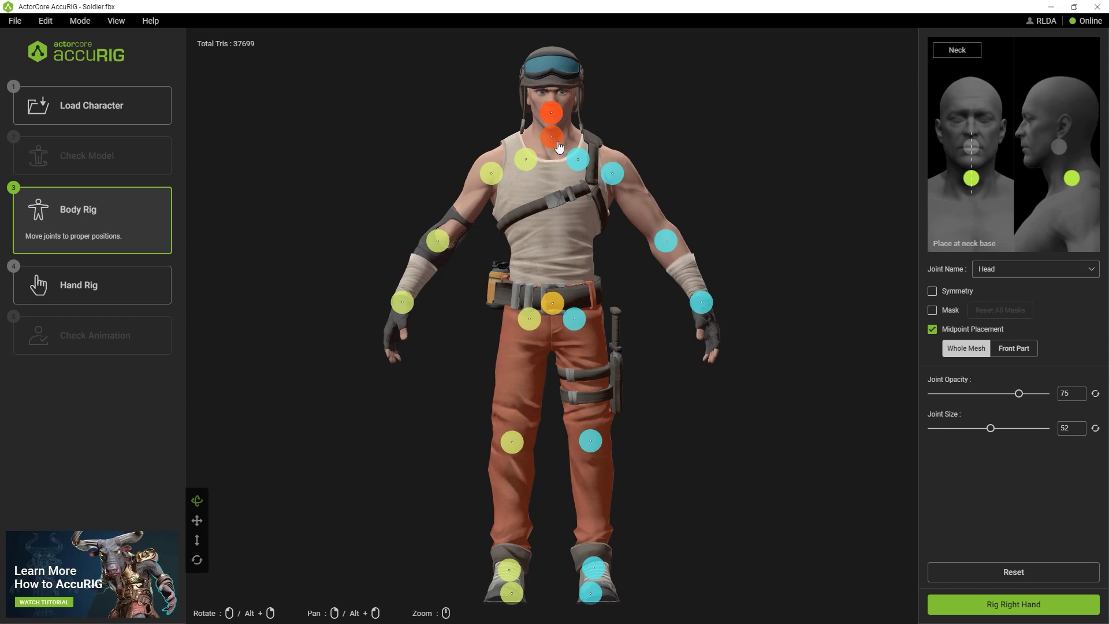
left_click(578, 161)
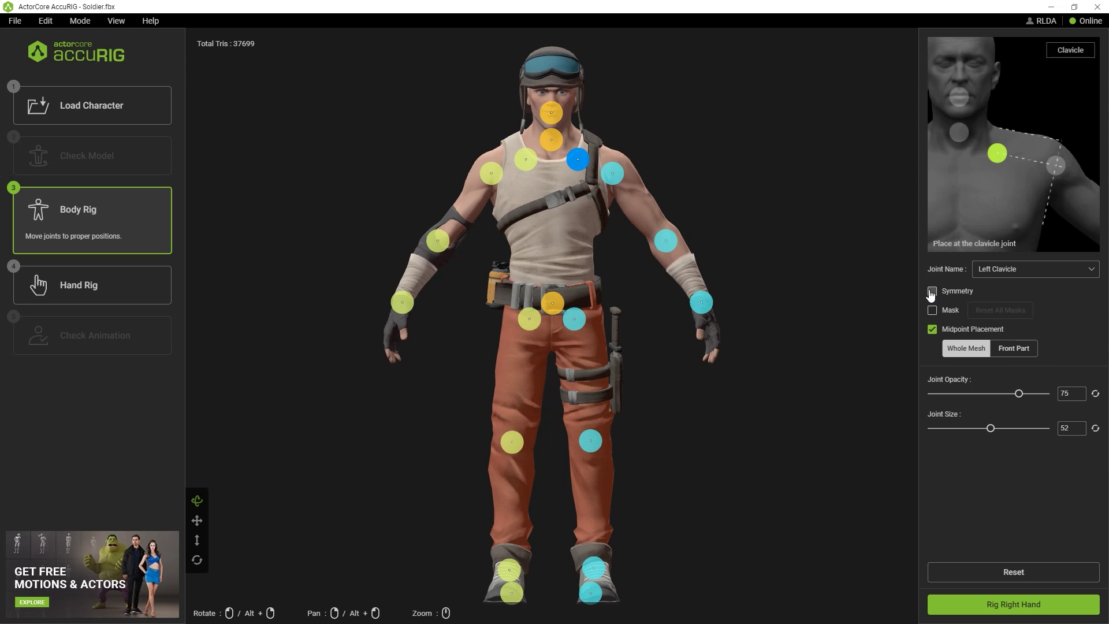
Nudge the left clavicle, elbow, wrist and pelvis joints into place with symmetry mirroring
left_click_drag(580, 158, 618, 175)
left_click(617, 180)
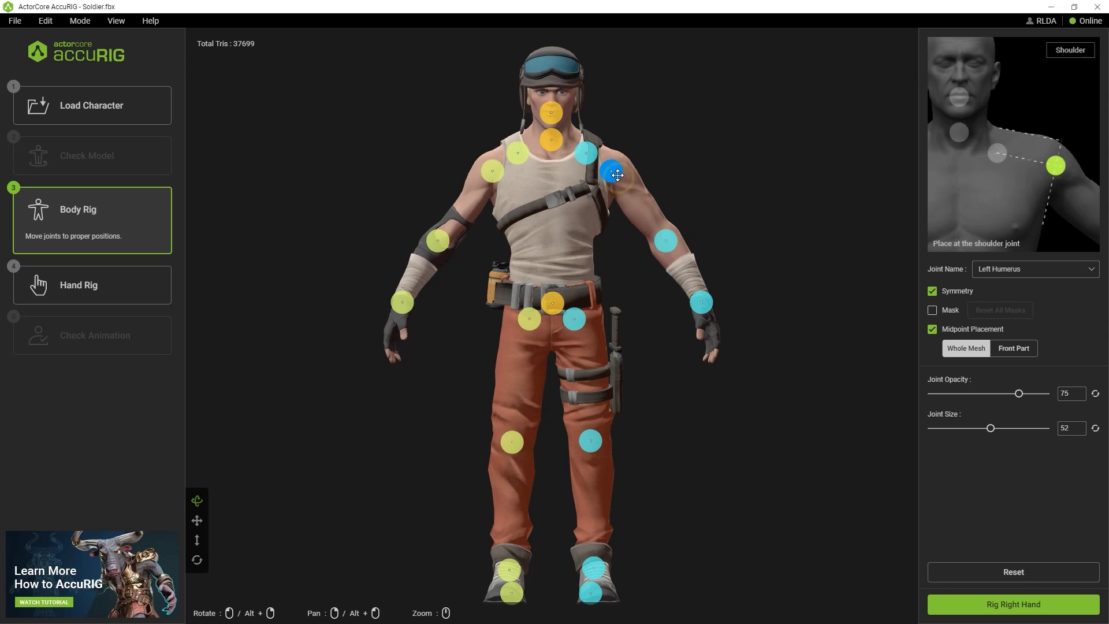
left_click_drag(666, 240, 659, 234)
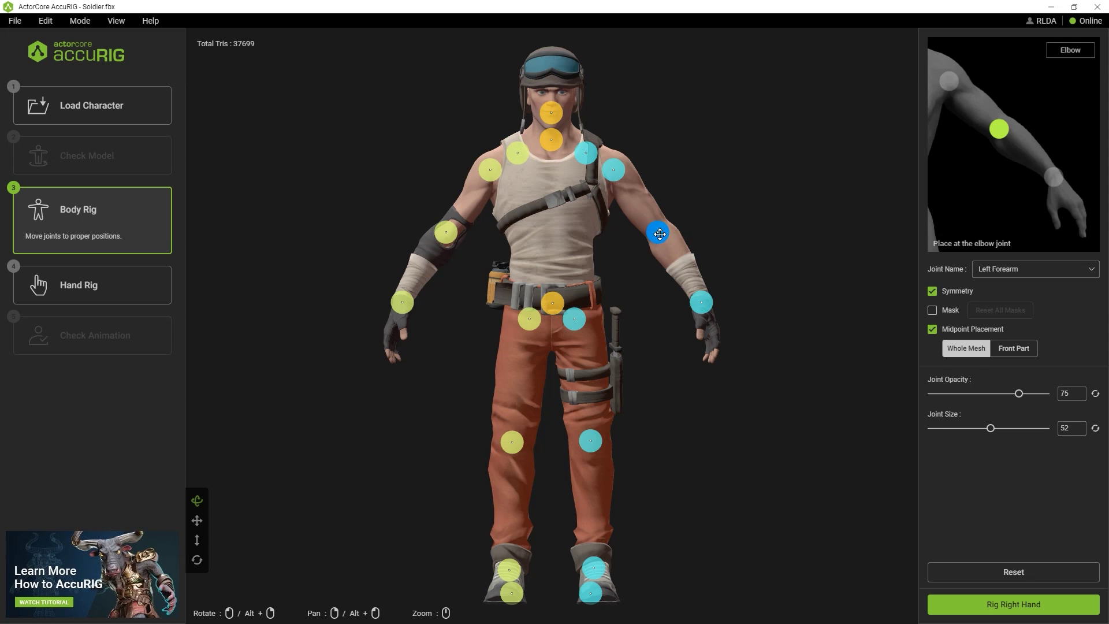
left_click(704, 296)
left_click_drag(704, 296, 701, 289)
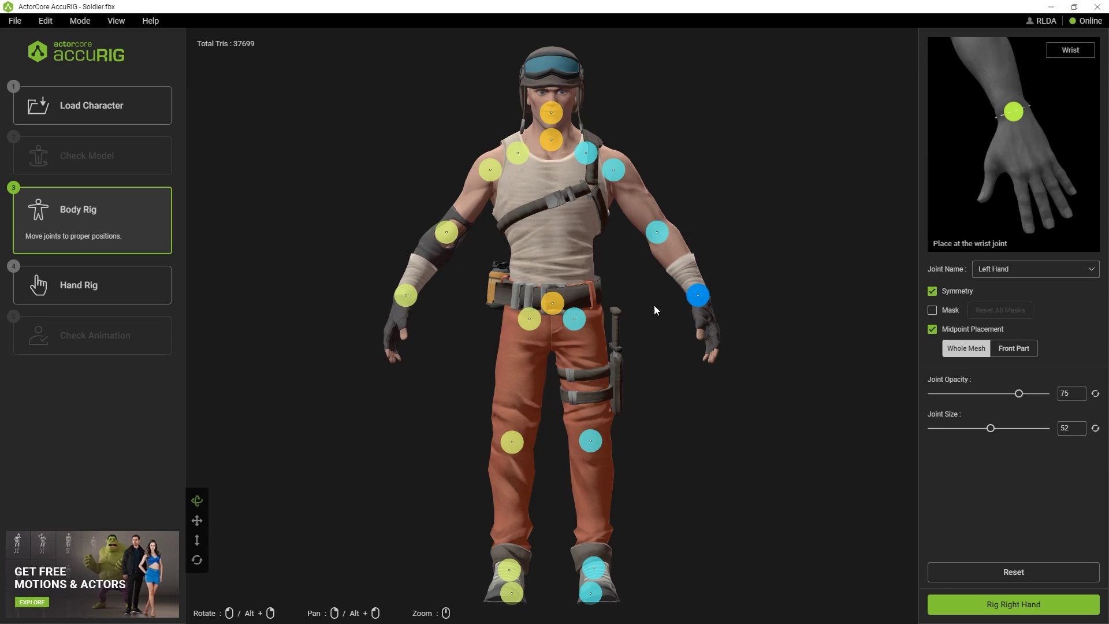
left_click_drag(553, 309, 580, 334)
left_click(591, 593)
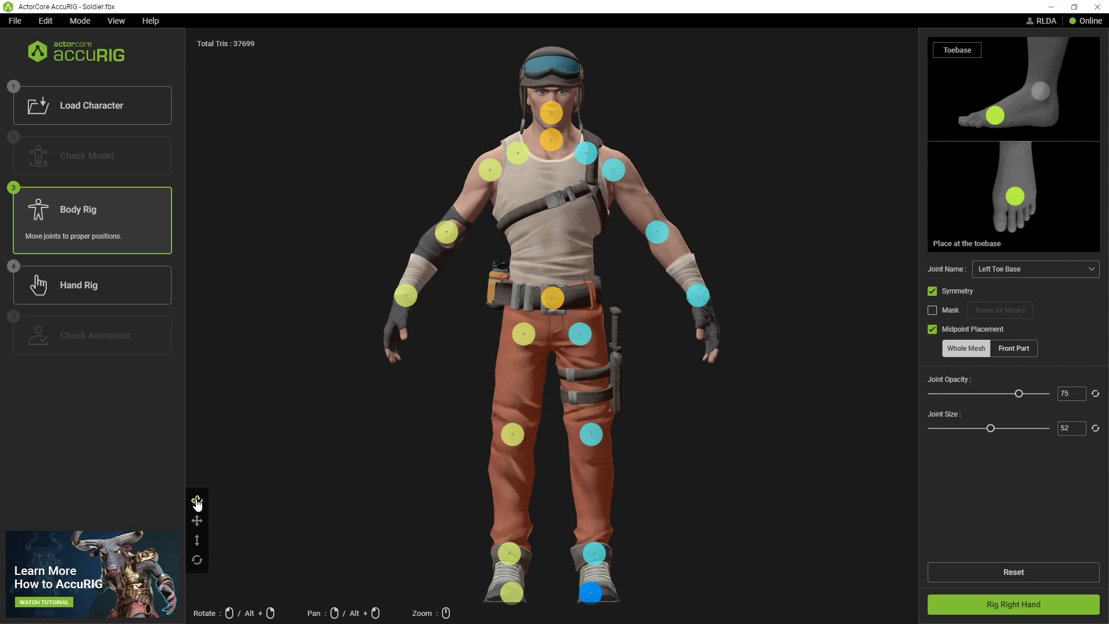
Try the Rotate, Pan, Zoom and Reset Camera view tools, ending on the front view
left_click(196, 500)
left_click_drag(352, 423, 341, 433)
left_click(197, 521)
left_click_drag(285, 401, 316, 398)
left_click(197, 540)
left_click_drag(371, 446, 375, 446)
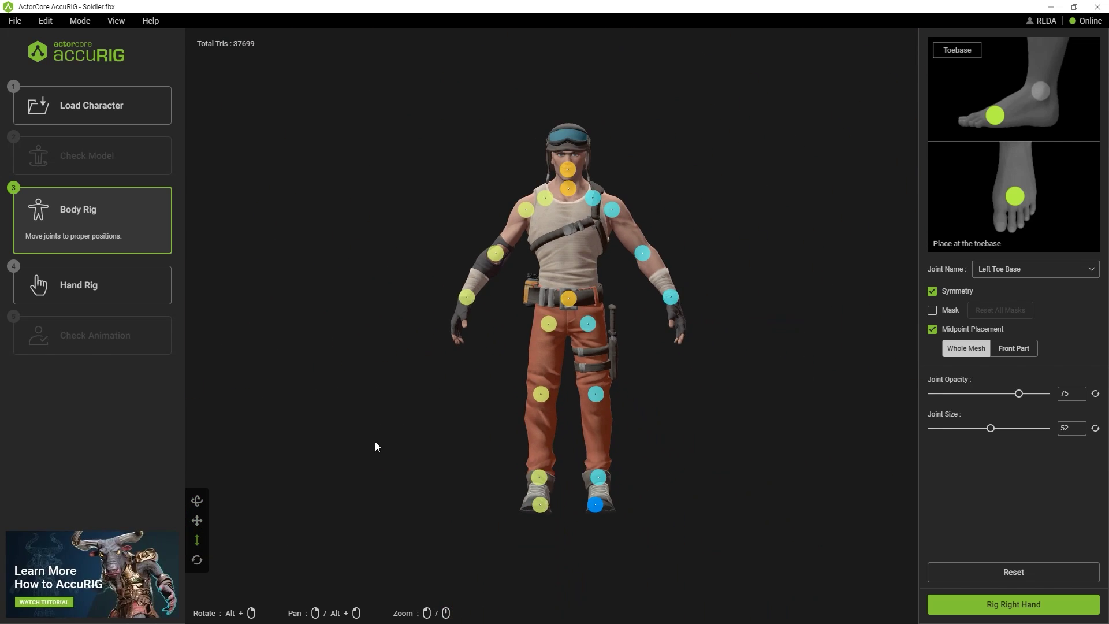
left_click(197, 560)
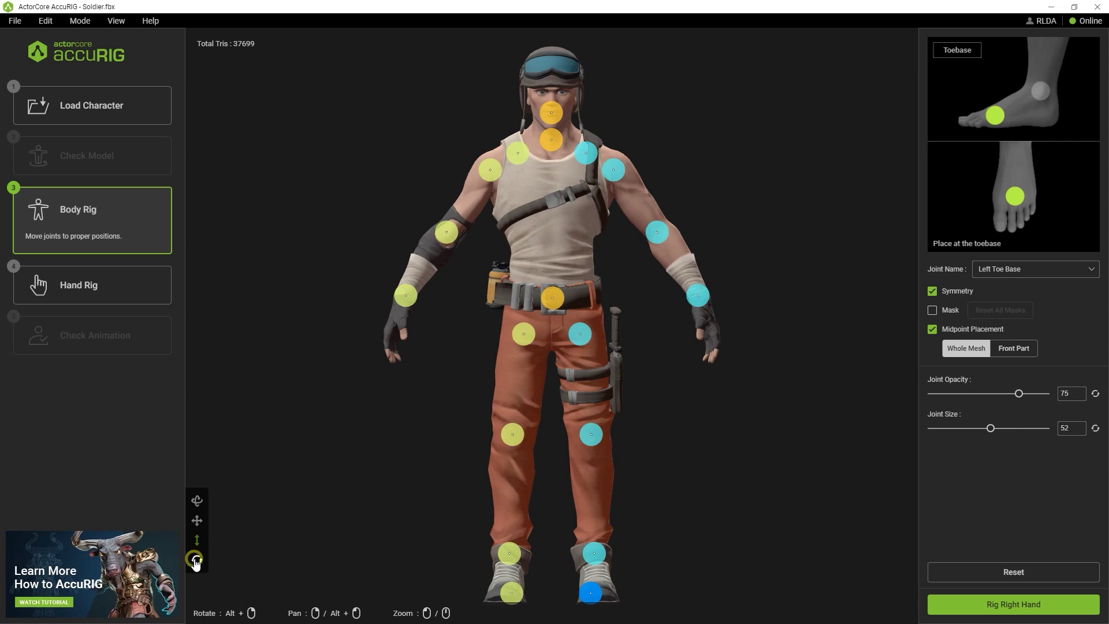
left_click(196, 500)
left_click_drag(243, 495, 364, 483)
middle_click_drag(374, 458, 380, 462)
Zoom in on the feet and move the toe joint down onto the boot
scroll(451, 456, "up", 5)
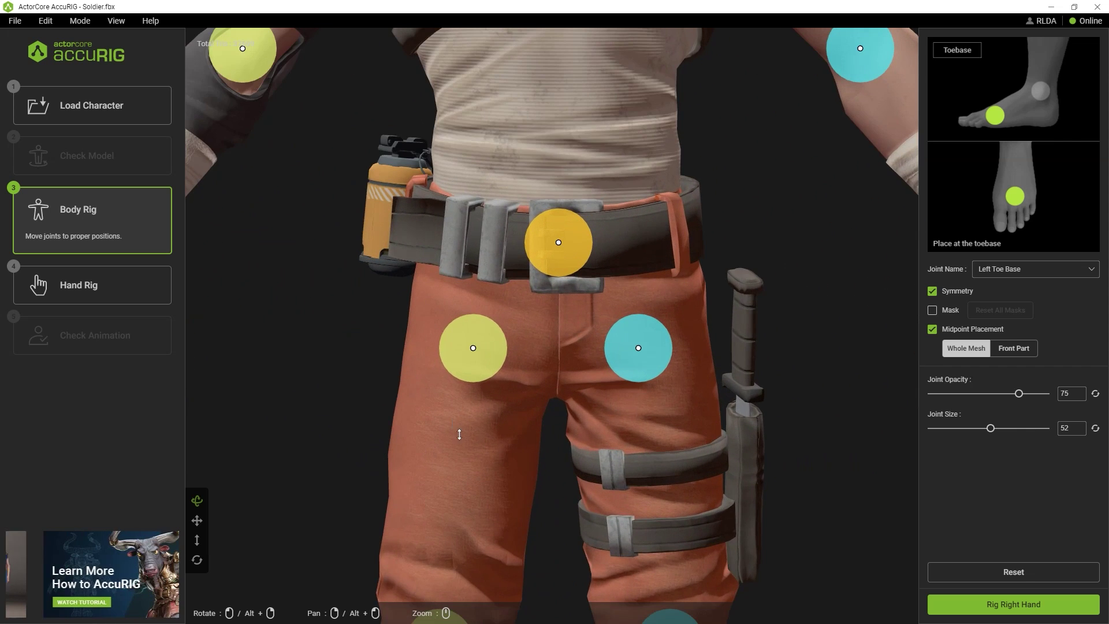
scroll(442, 448, "down", 4)
left_click(199, 561)
left_click_drag(725, 486, 527, 329)
scroll(584, 527, "up", 5)
left_click(397, 420)
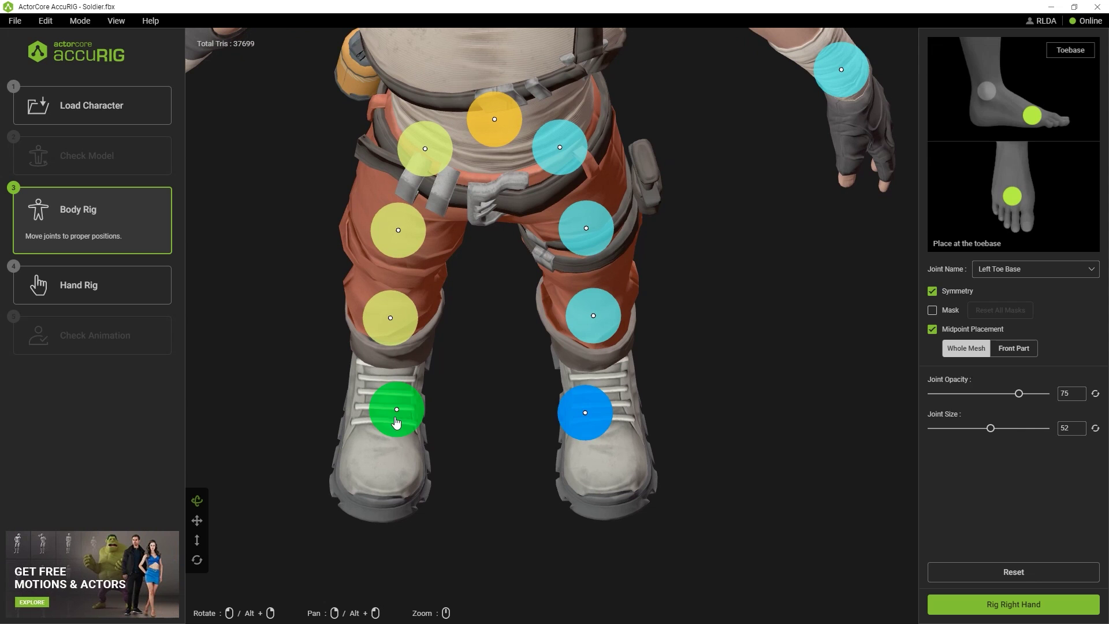
left_click_drag(584, 413, 605, 459)
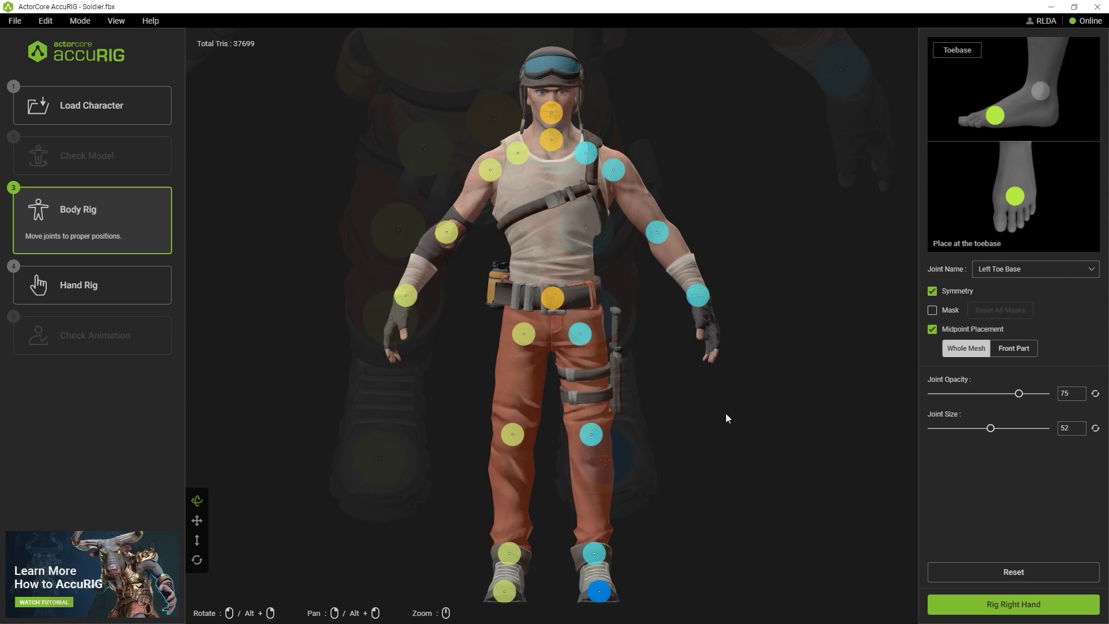
Move the left knee joint onto the knee, with the right knee mirroring it
left_click(590, 434)
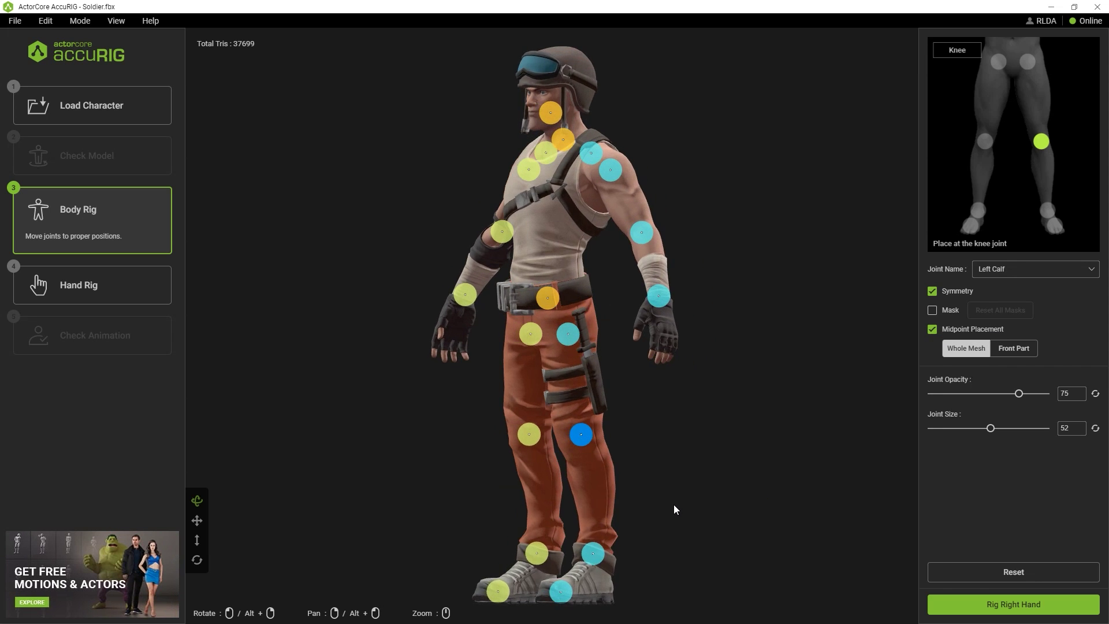
scroll(675, 509, "up", 6)
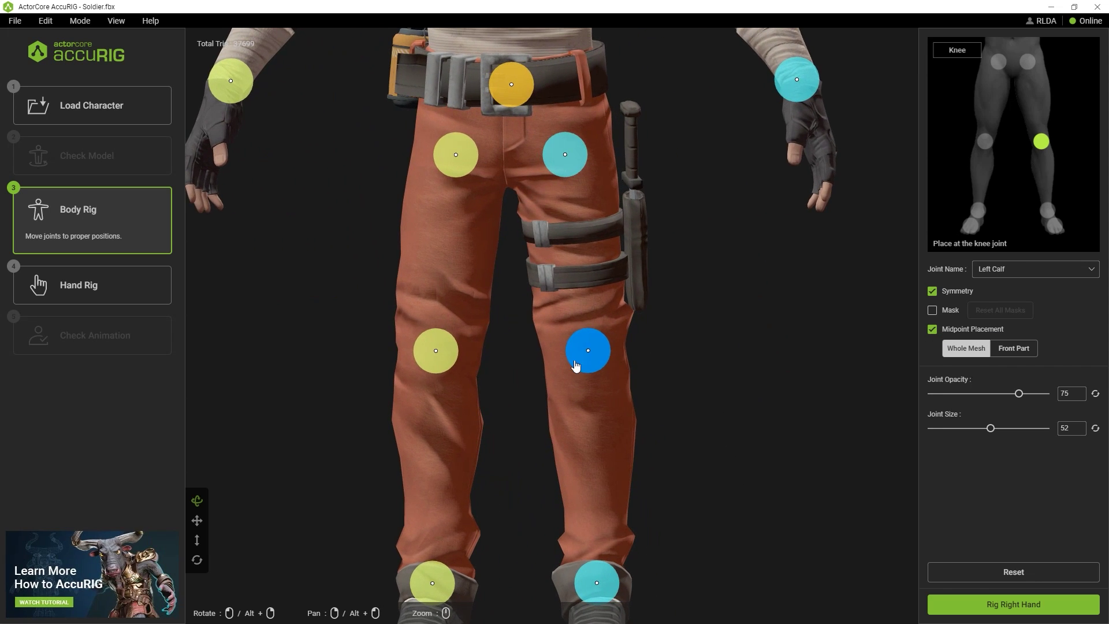
left_click_drag(576, 365, 711, 332)
left_click(688, 381)
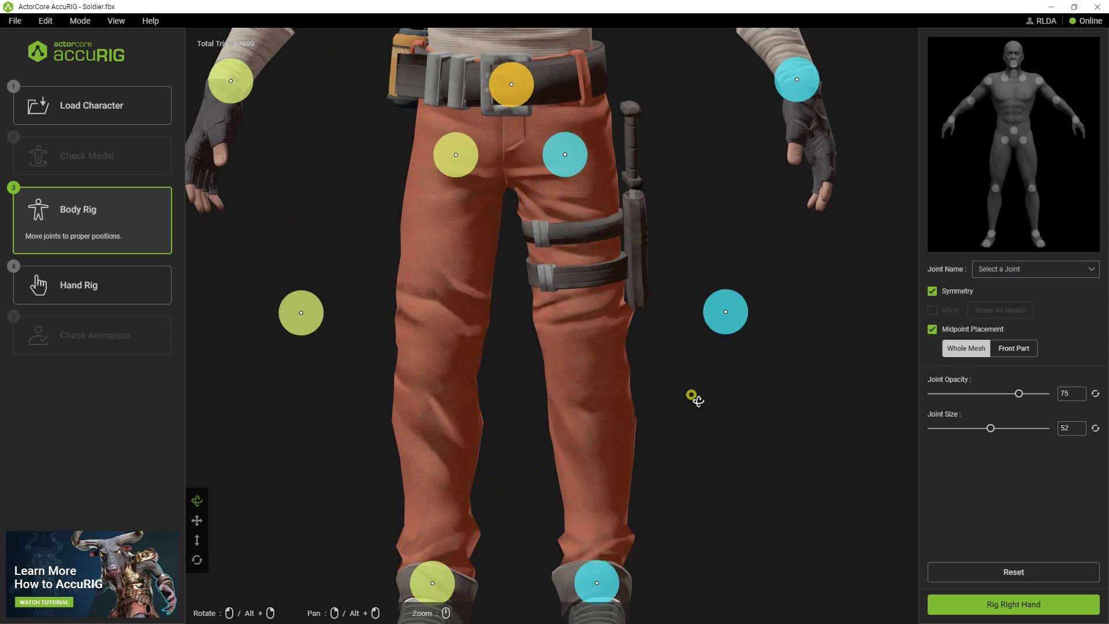
left_click_drag(696, 399, 619, 399)
left_click_drag(661, 317, 555, 355)
left_click_drag(555, 436, 532, 448)
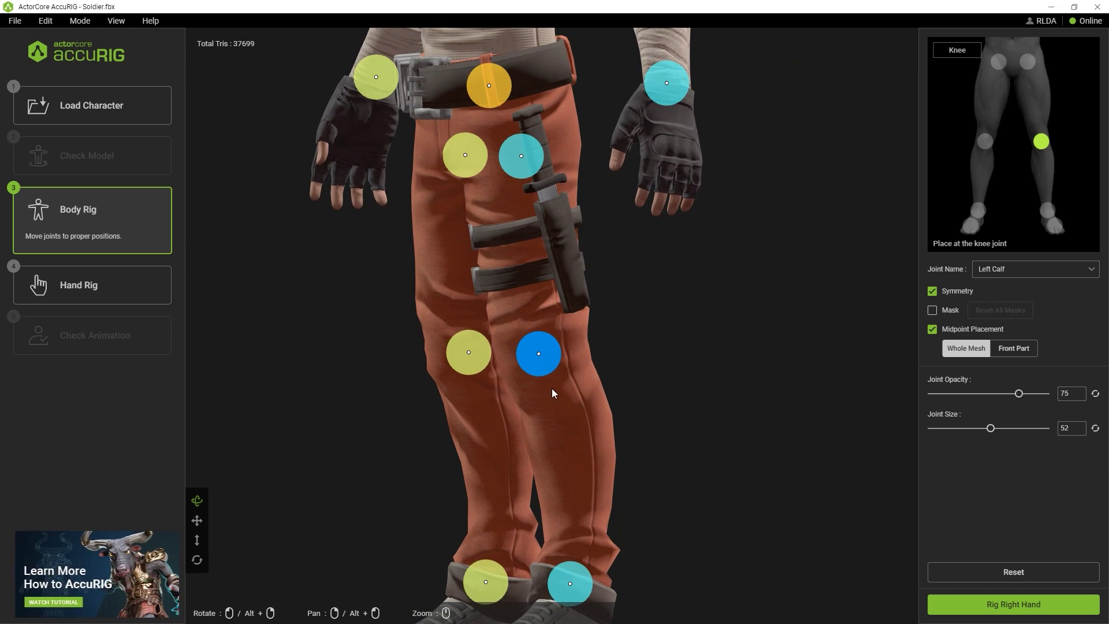
left_click(197, 560)
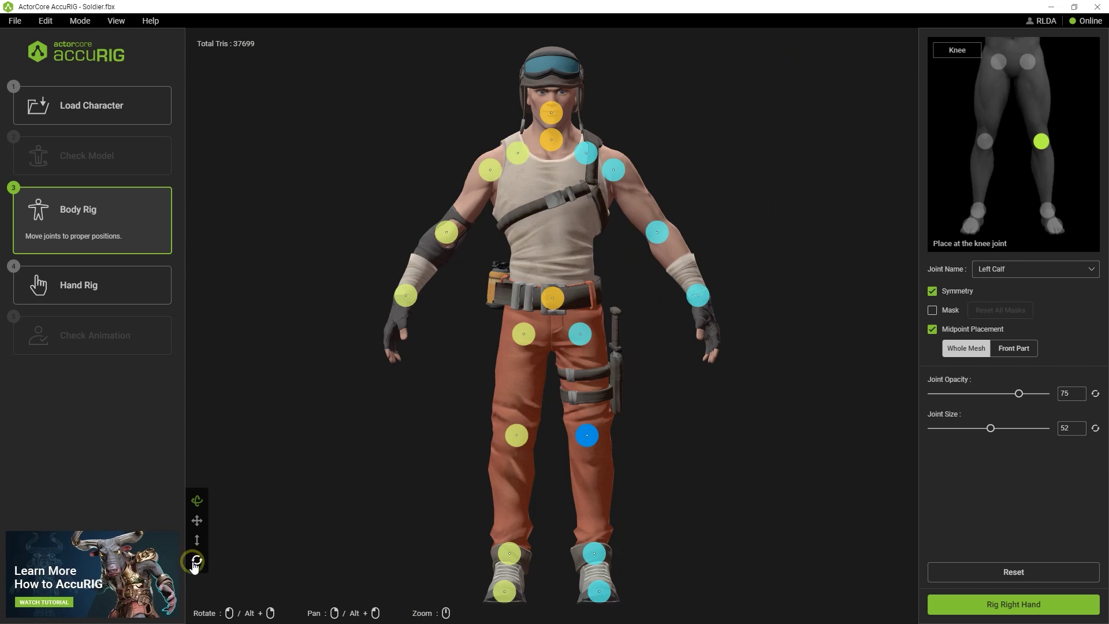
Rig the right hand, keeping the number of fingers at 5
left_click(991, 615)
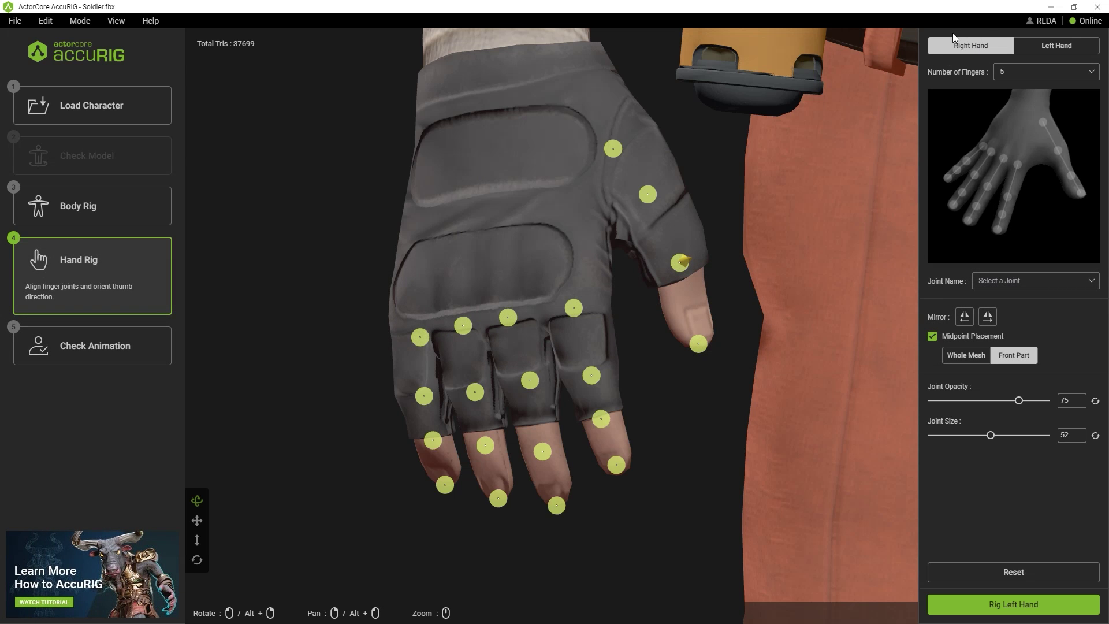
left_click(1088, 74)
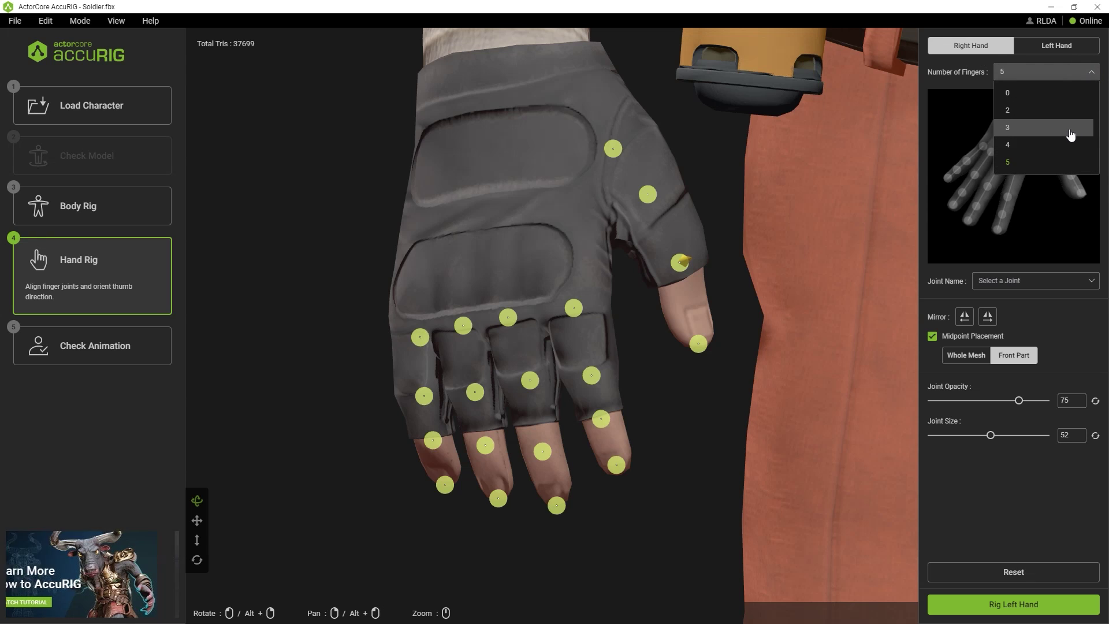
left_click(1089, 71)
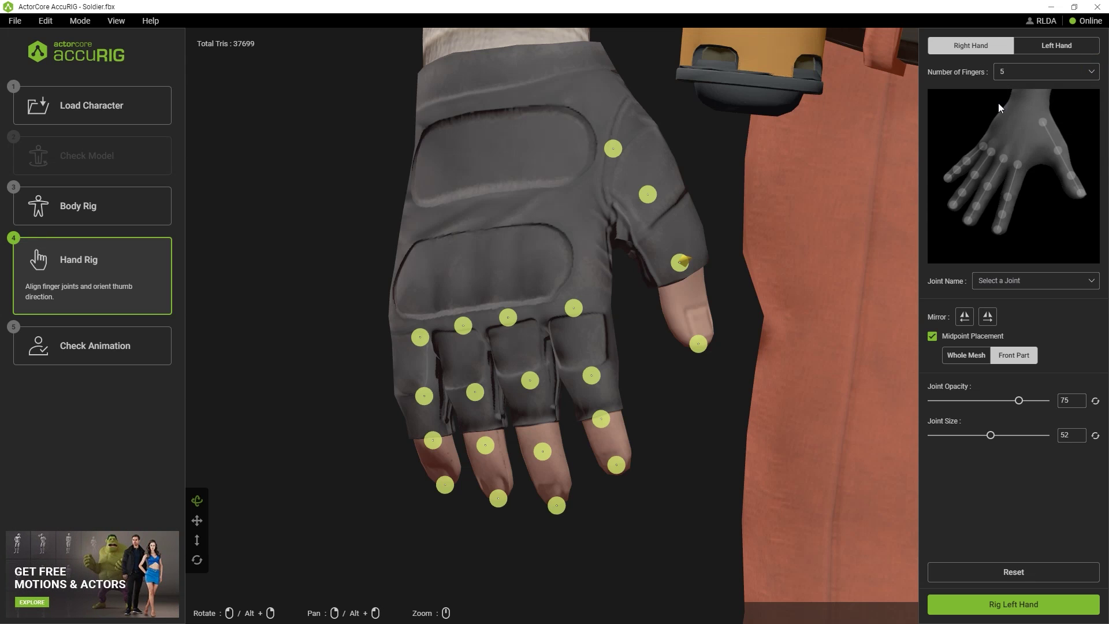
Select the thumb joint and orbit to check its orientation cone from the side
left_click_drag(701, 397, 646, 404)
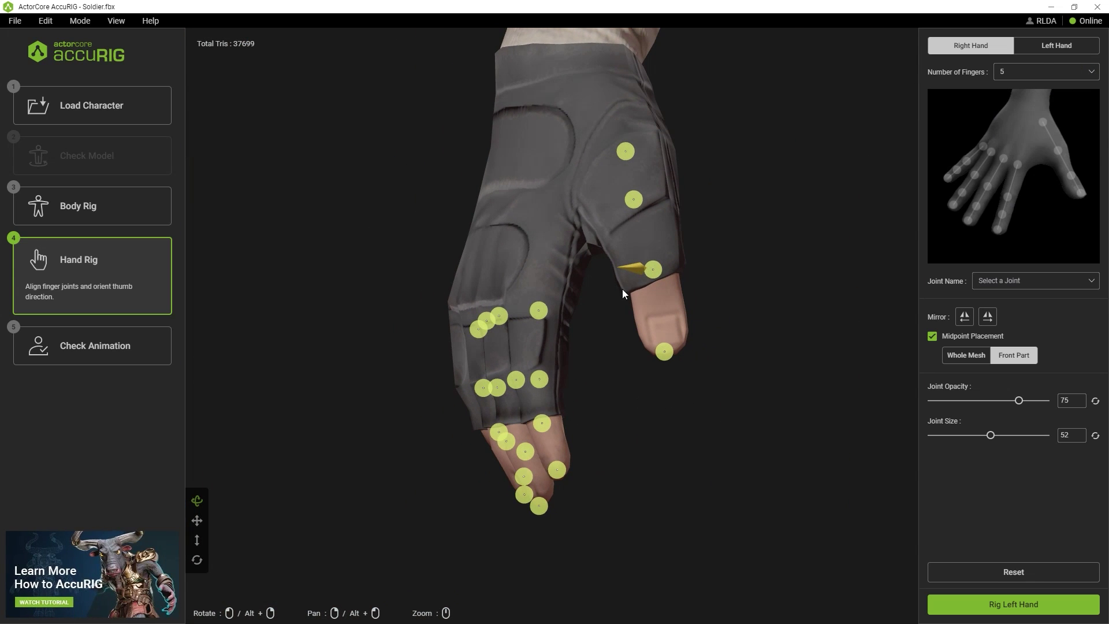
left_click(650, 269)
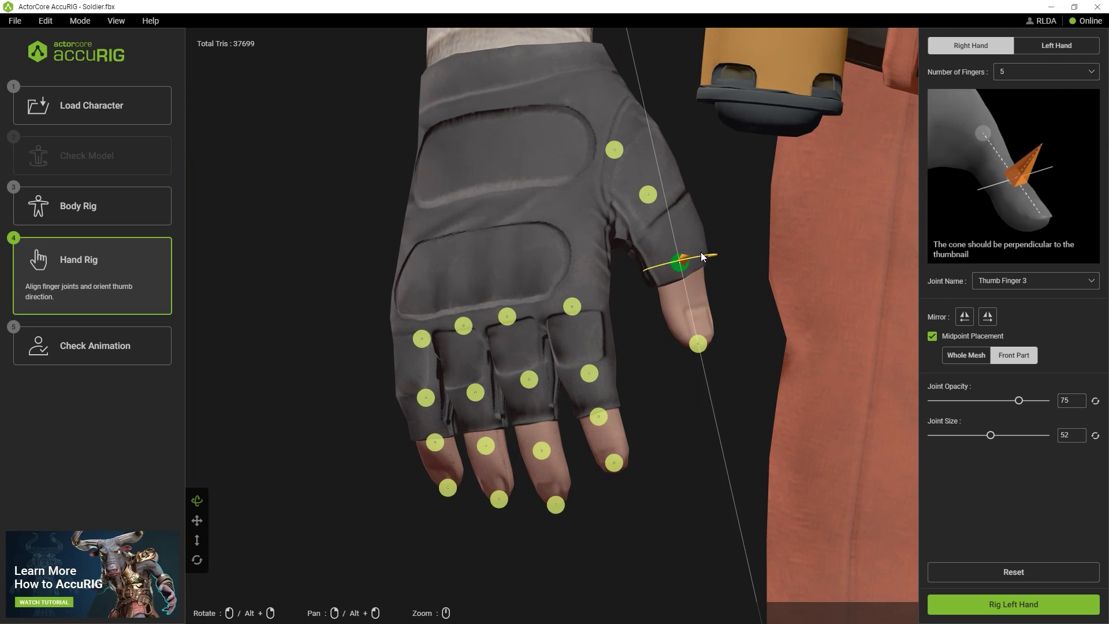
left_click_drag(775, 297, 690, 263)
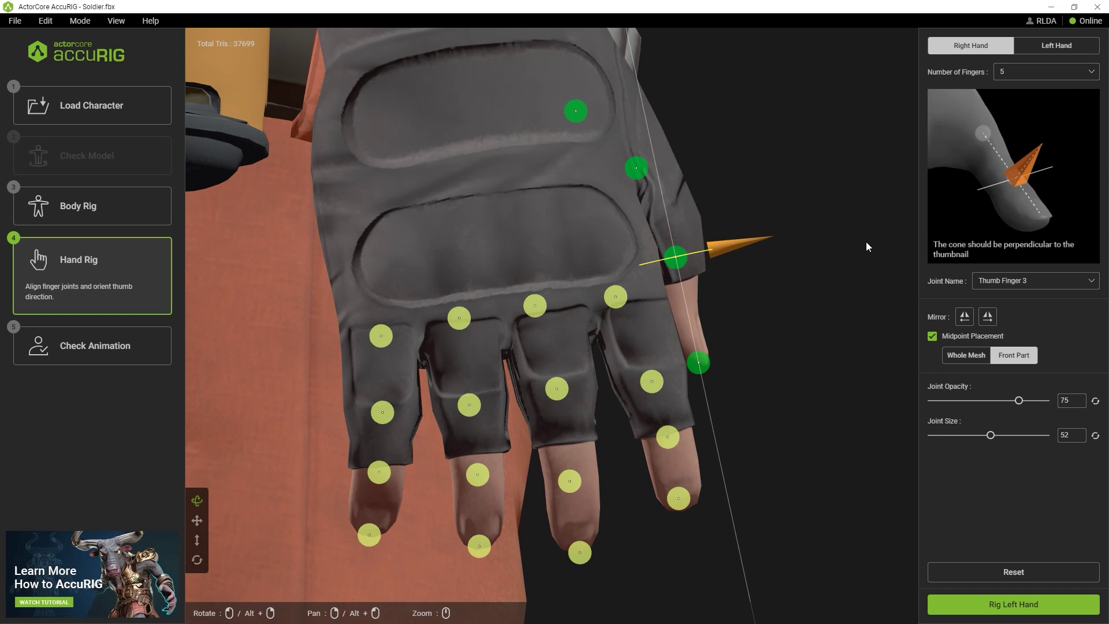
left_click_drag(866, 247, 777, 242)
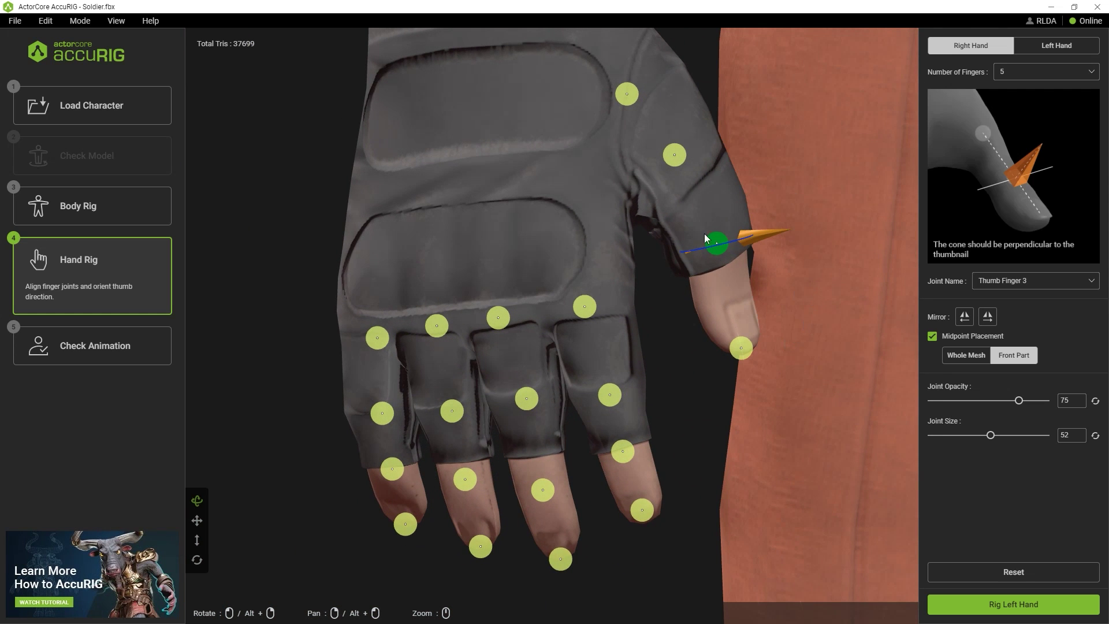
Rig the left hand, inspect its joints, and finalize the soldier character
left_click(962, 605)
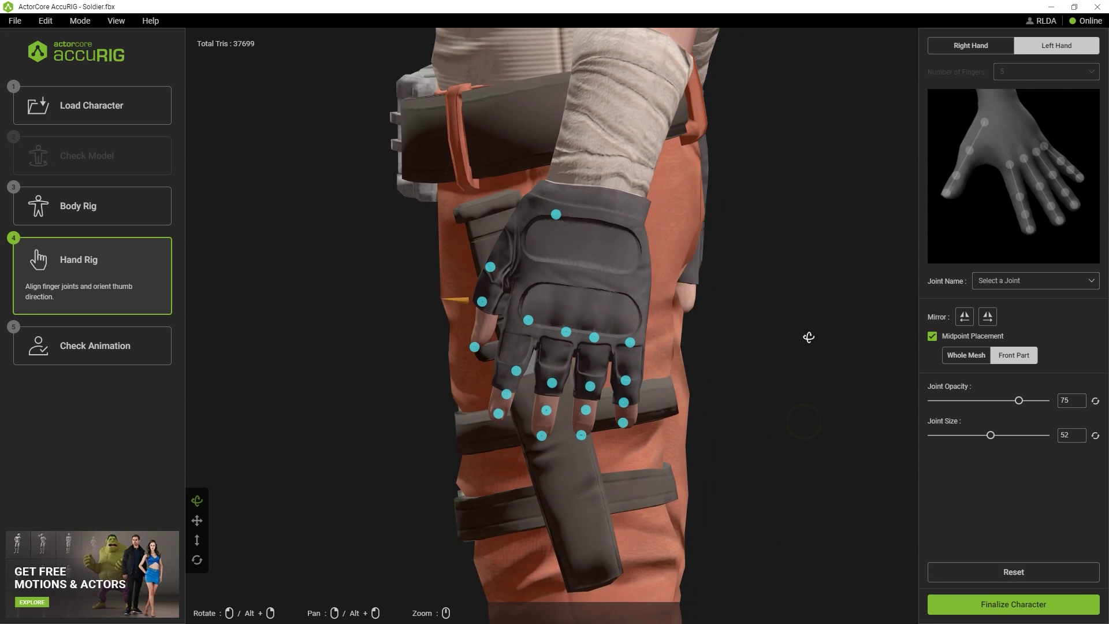
left_click_drag(764, 335, 913, 341)
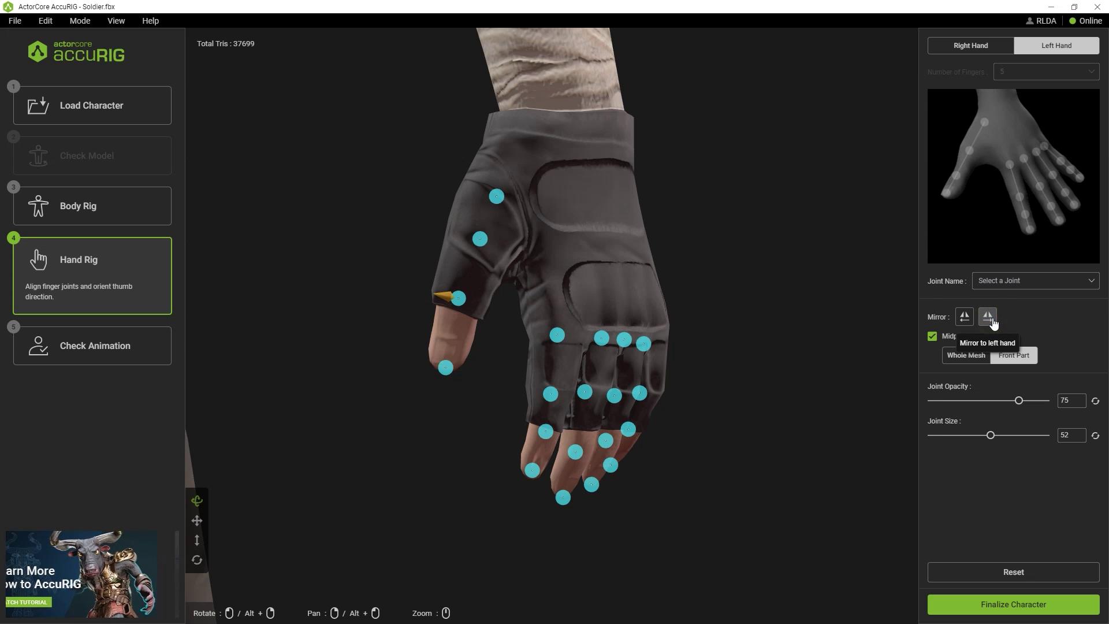
left_click_drag(855, 367, 805, 377)
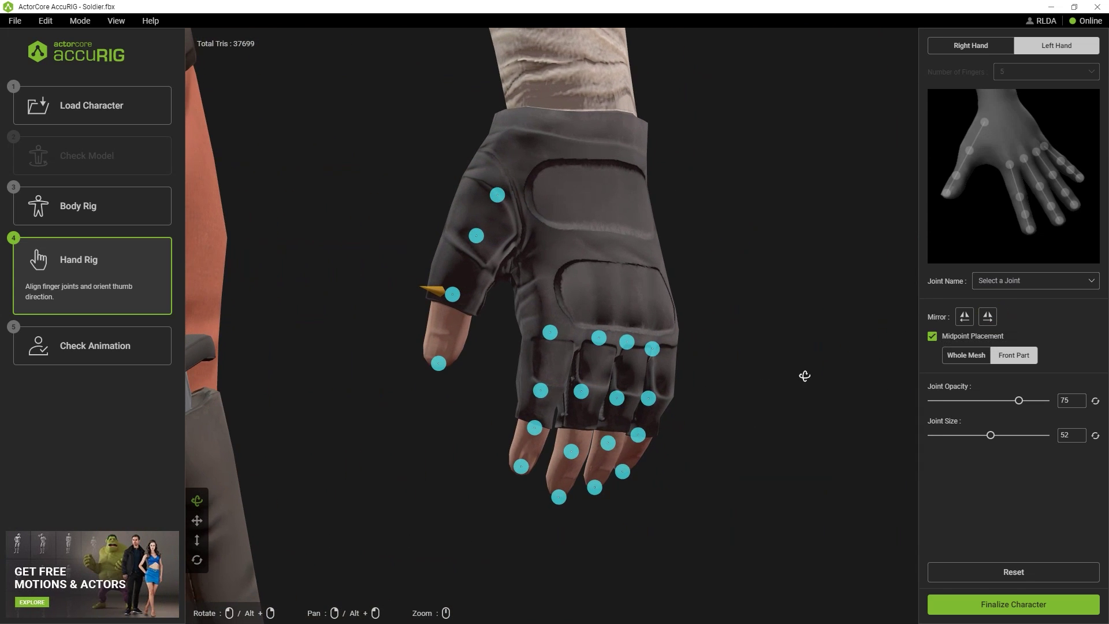
left_click(961, 604)
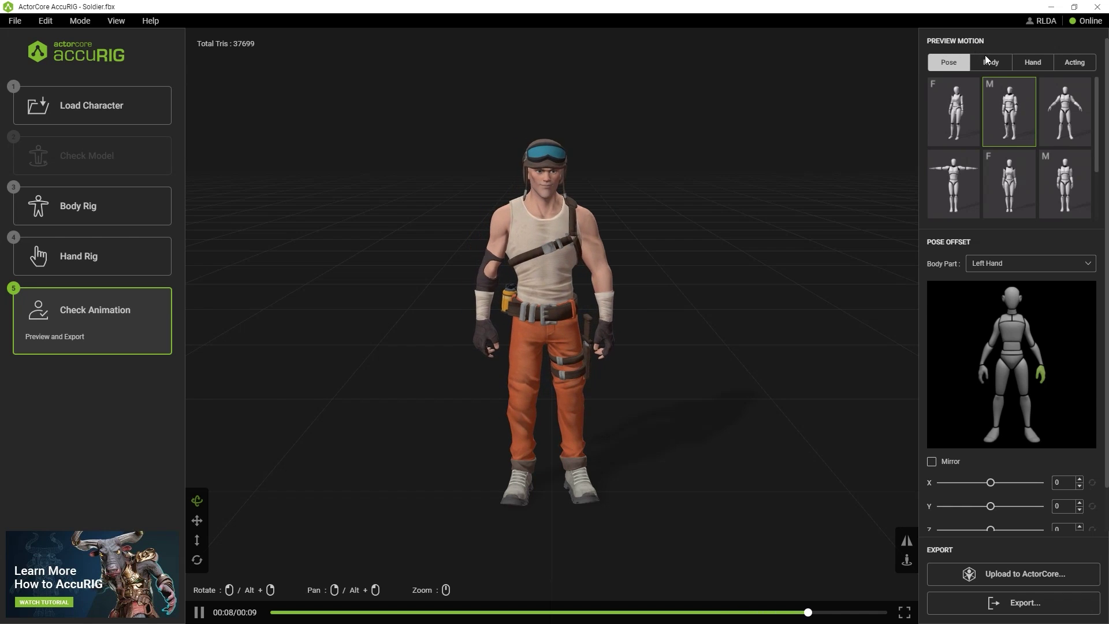
Browse the Body, Hand and Acting tabs, then try the third pose, the T-pose and the relaxed arms-down pose
left_click(990, 62)
left_click(1034, 62)
left_click(1070, 61)
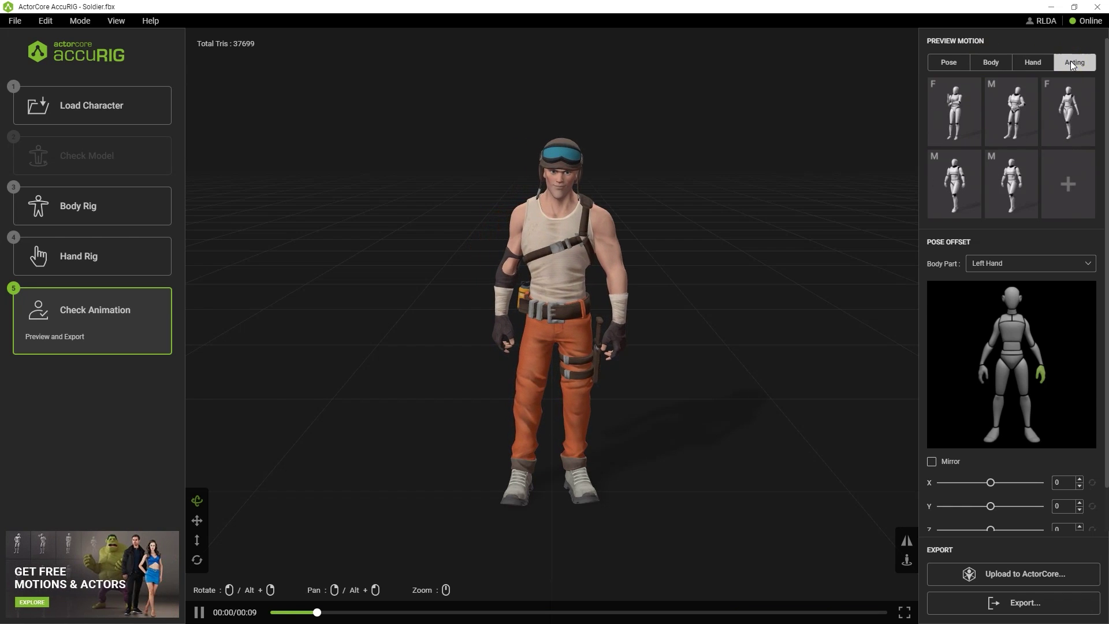
left_click(948, 61)
left_click(1066, 122)
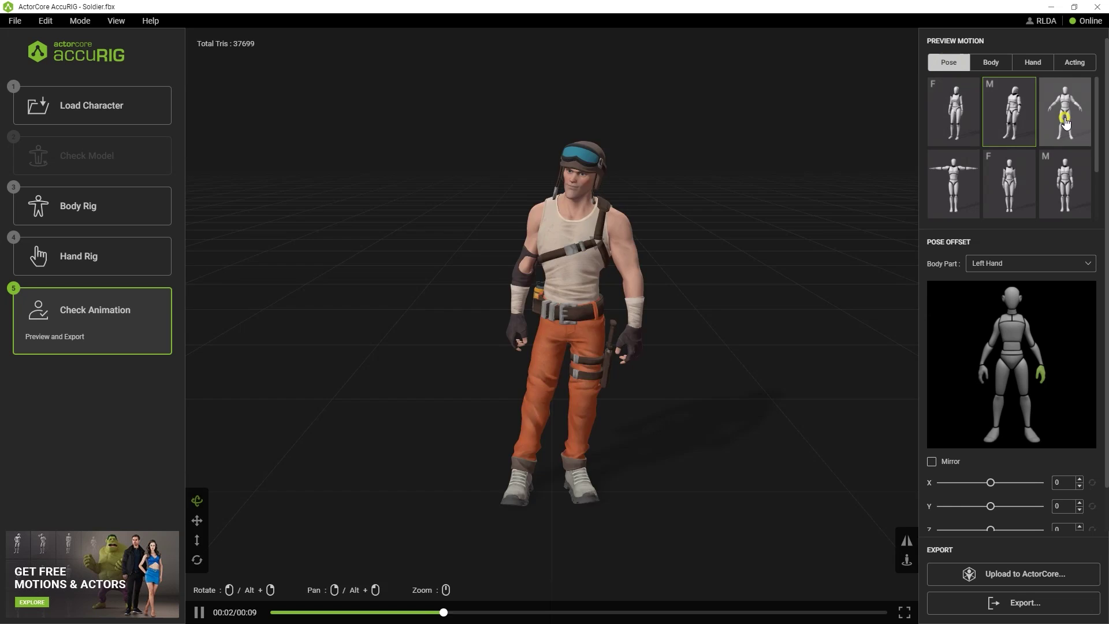
left_click(952, 176)
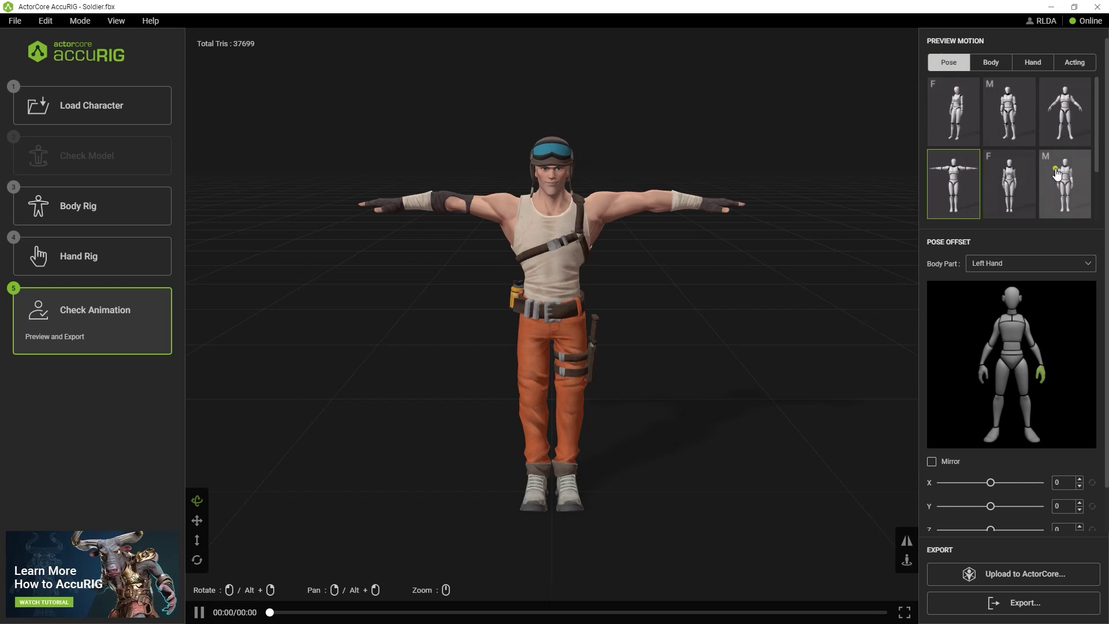
left_click(1057, 174)
Play the first hand gesture and the walking acting motion on the soldier
left_click(1033, 63)
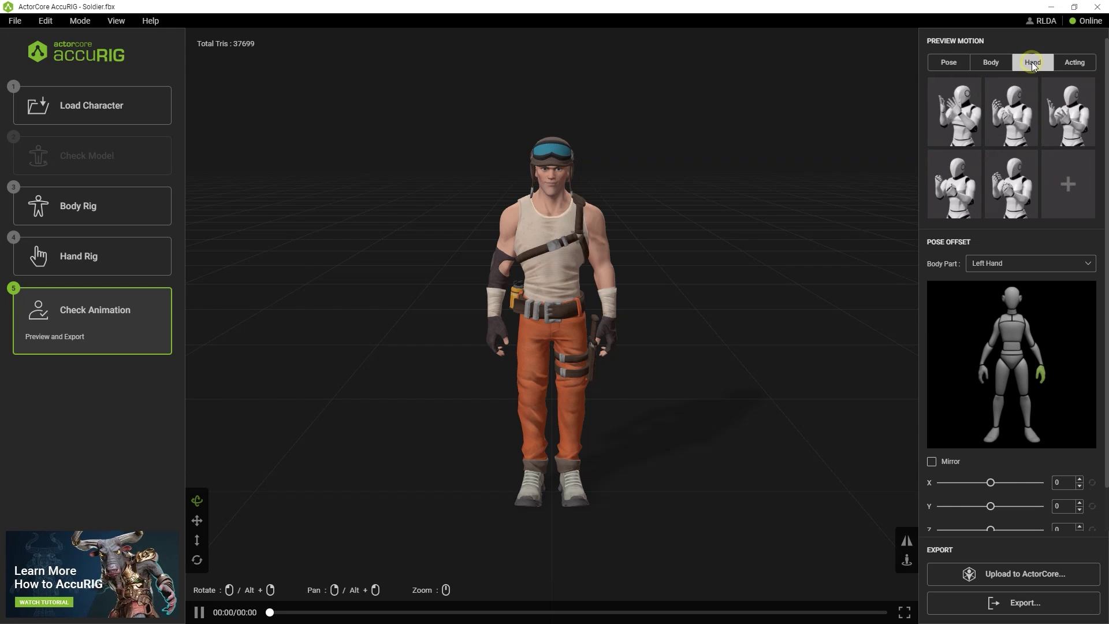
left_click(958, 116)
left_click_drag(580, 250, 612, 235)
left_click(1086, 69)
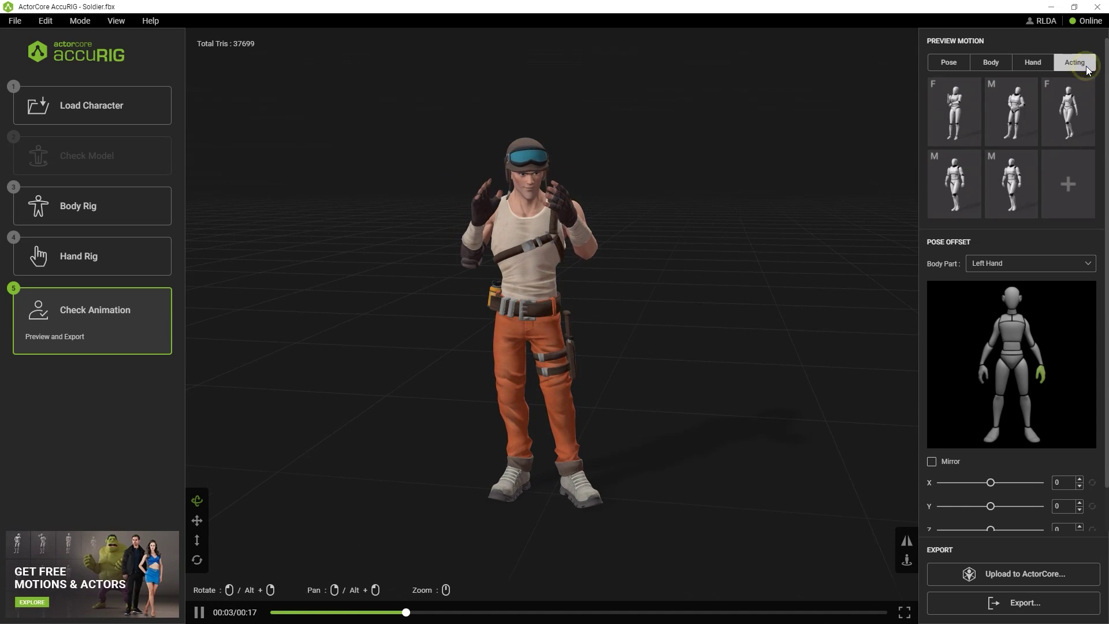
left_click(1012, 184)
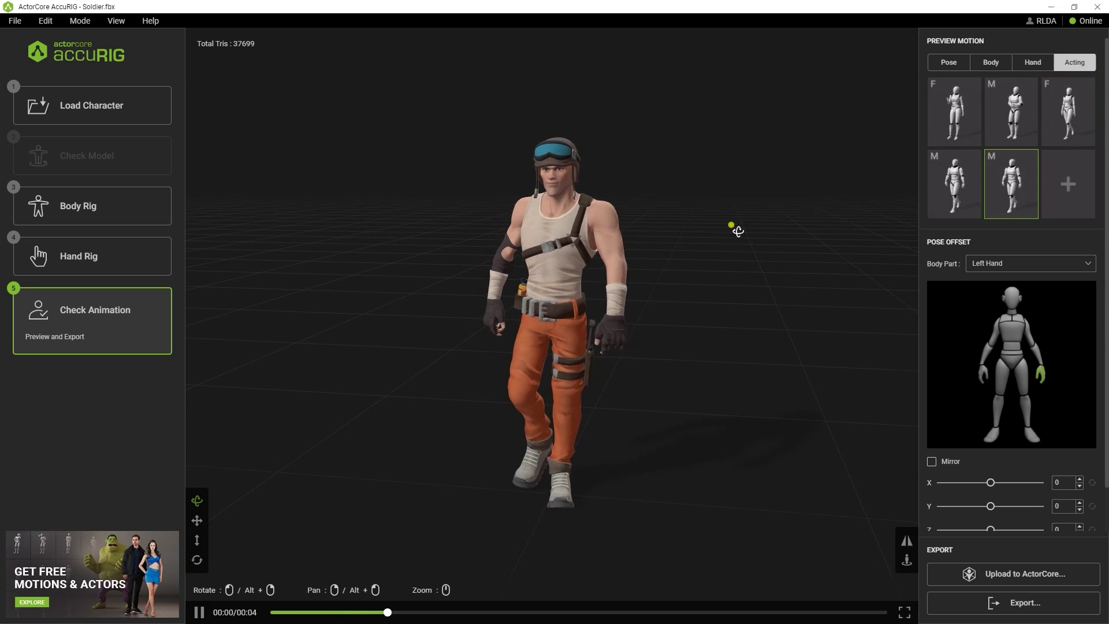
left_click_drag(737, 229, 749, 230)
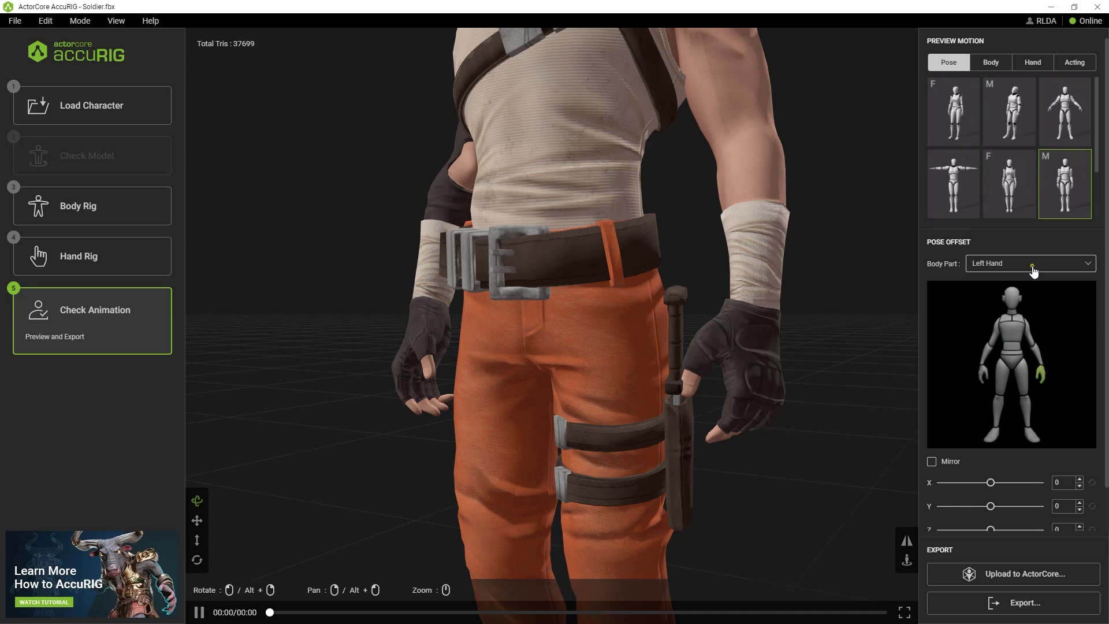
Set the pose offset body part to Left Hand and move its Z offset to 7
left_click(1033, 268)
left_click(1032, 283)
left_click(988, 263)
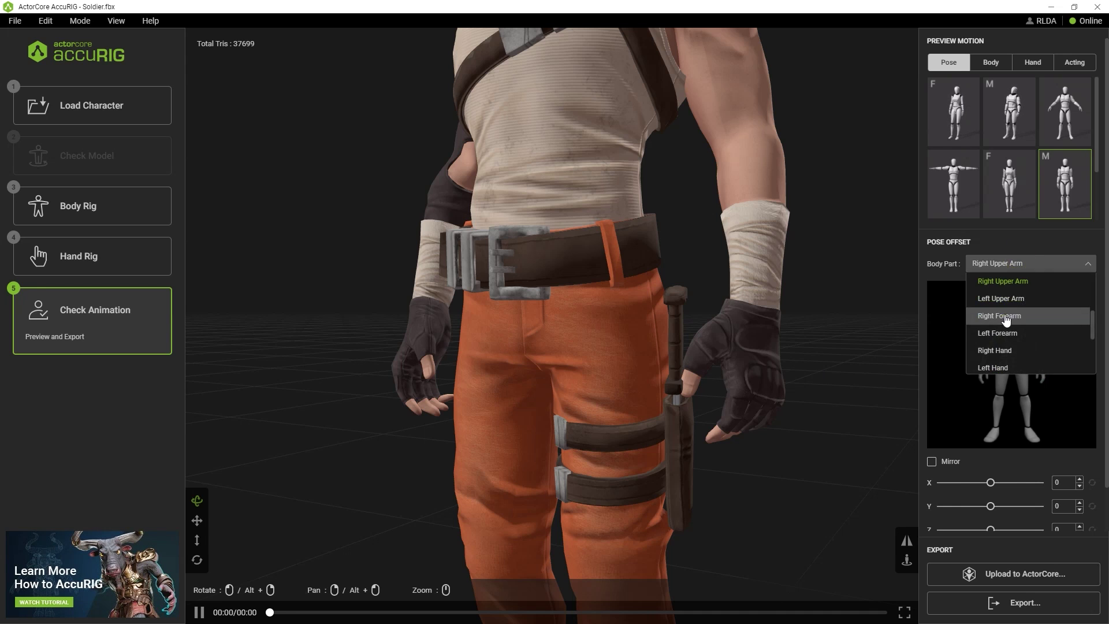
left_click(994, 312)
left_click(1075, 264)
left_click(998, 330)
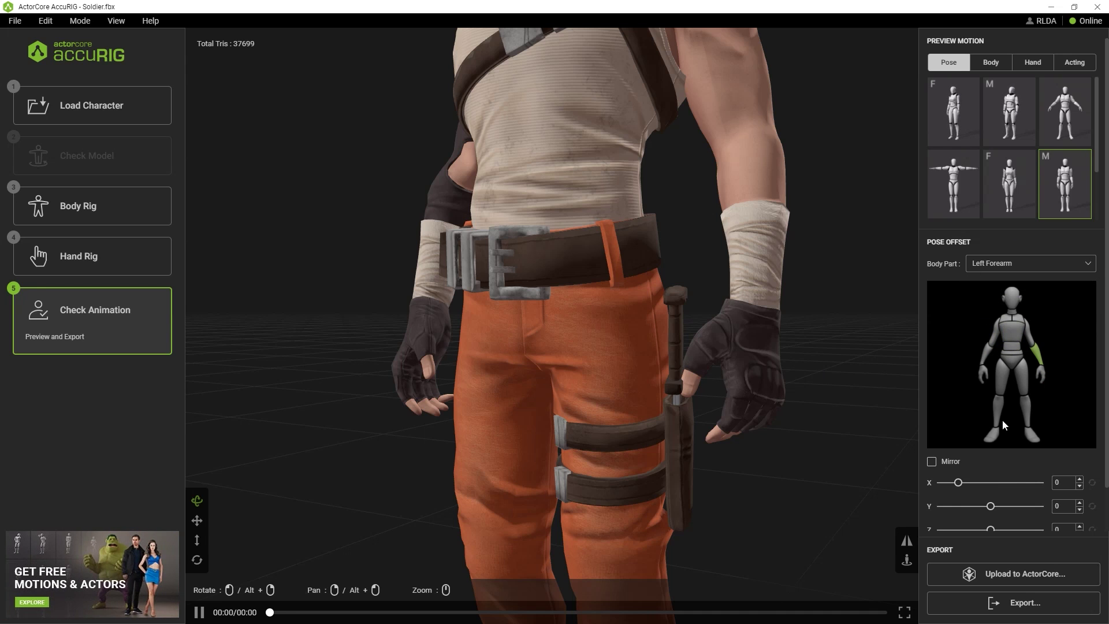
left_click(1023, 375)
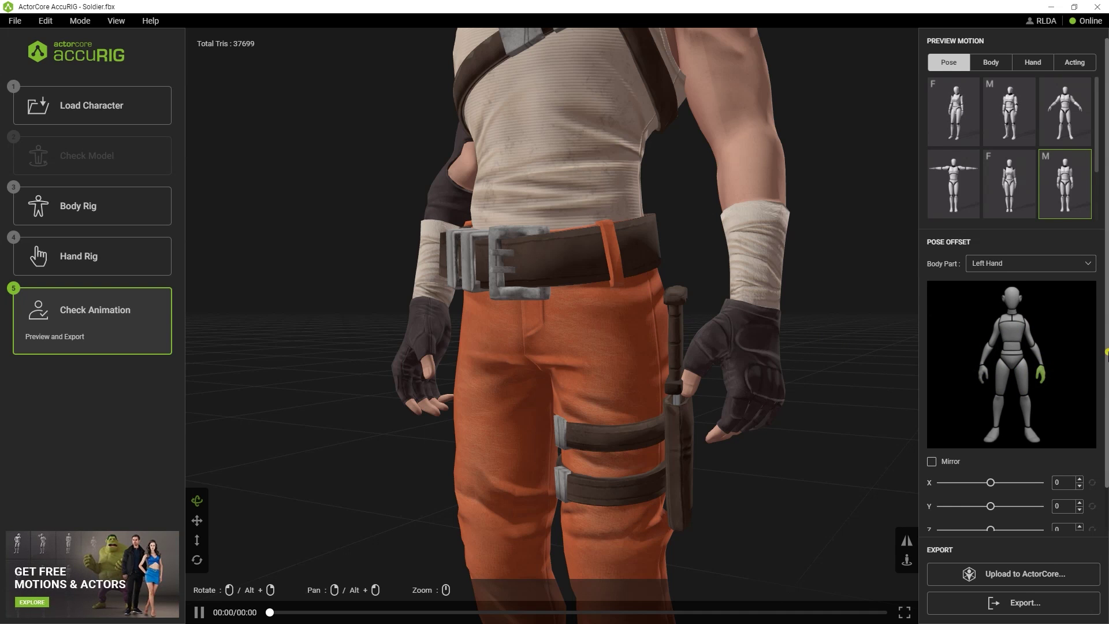
scroll(976, 428, "down", 2)
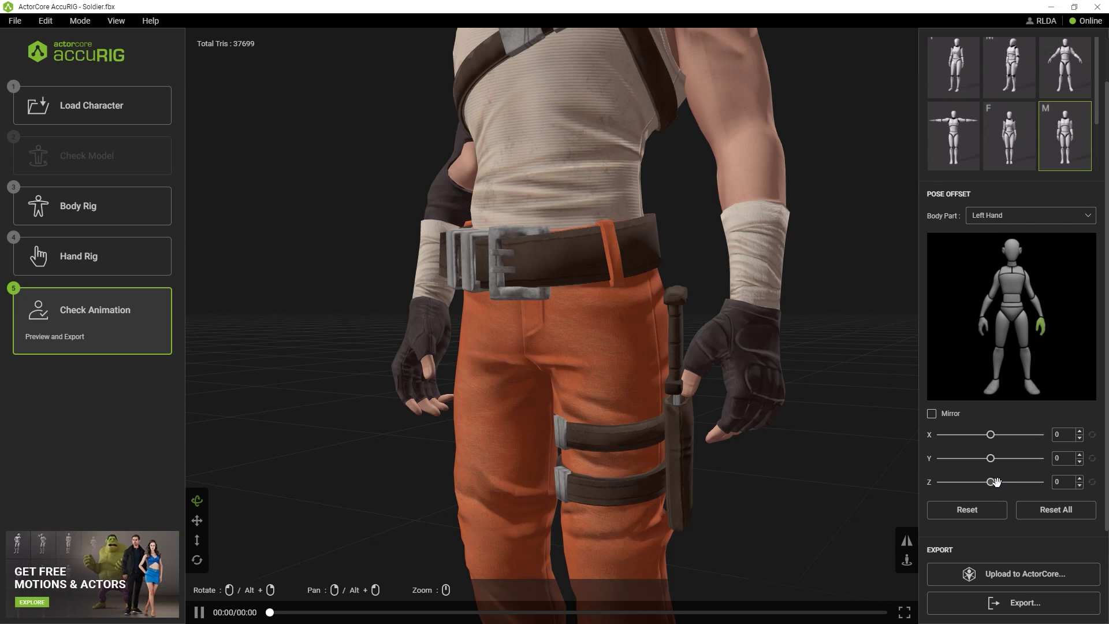
left_click_drag(991, 483, 996, 485)
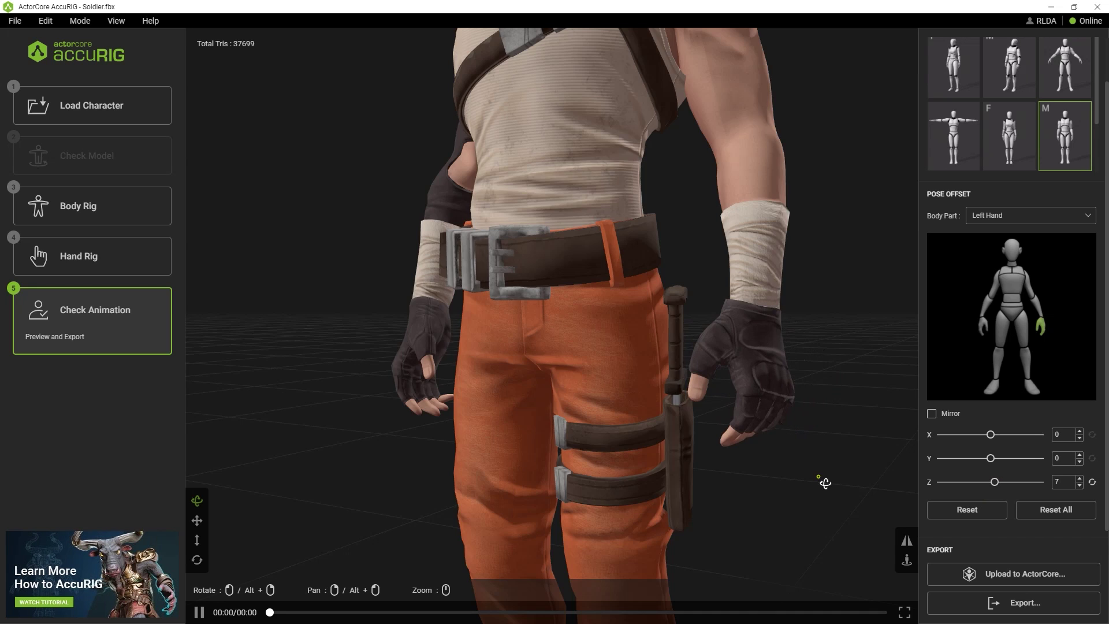
left_click_drag(825, 483, 841, 479)
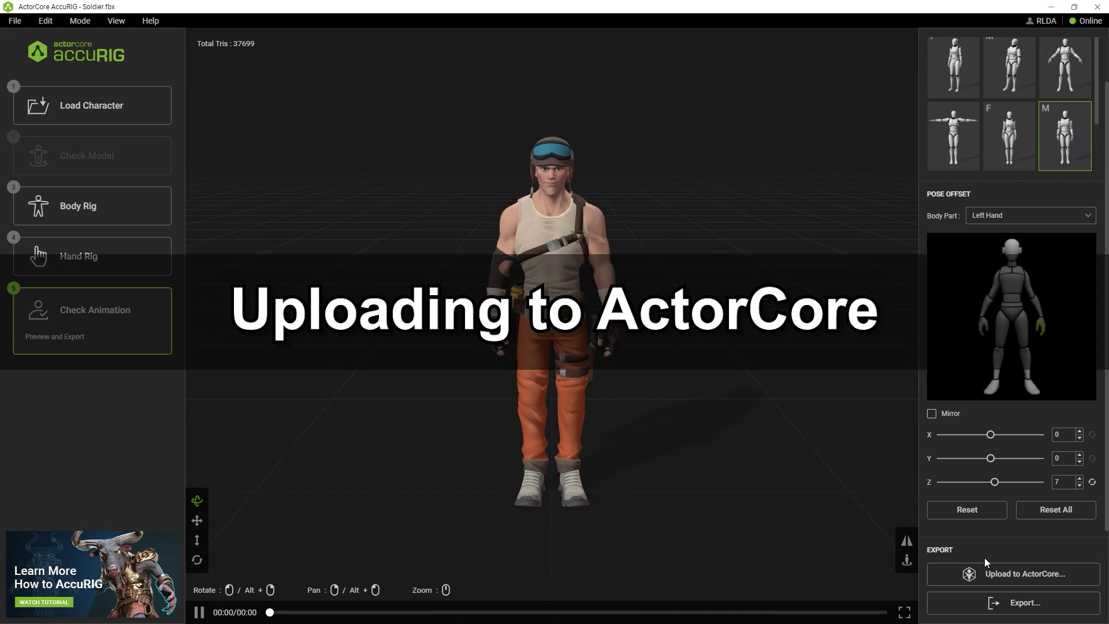
Check and close the export options, then upload the rigged soldier to ActorCore
left_click(1000, 602)
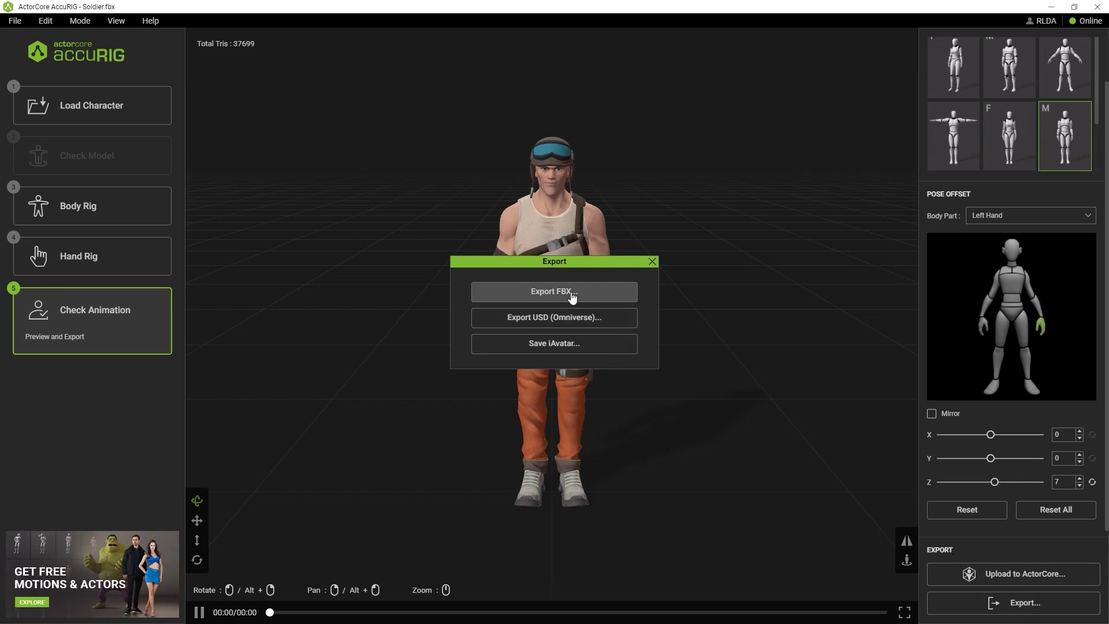
left_click(651, 263)
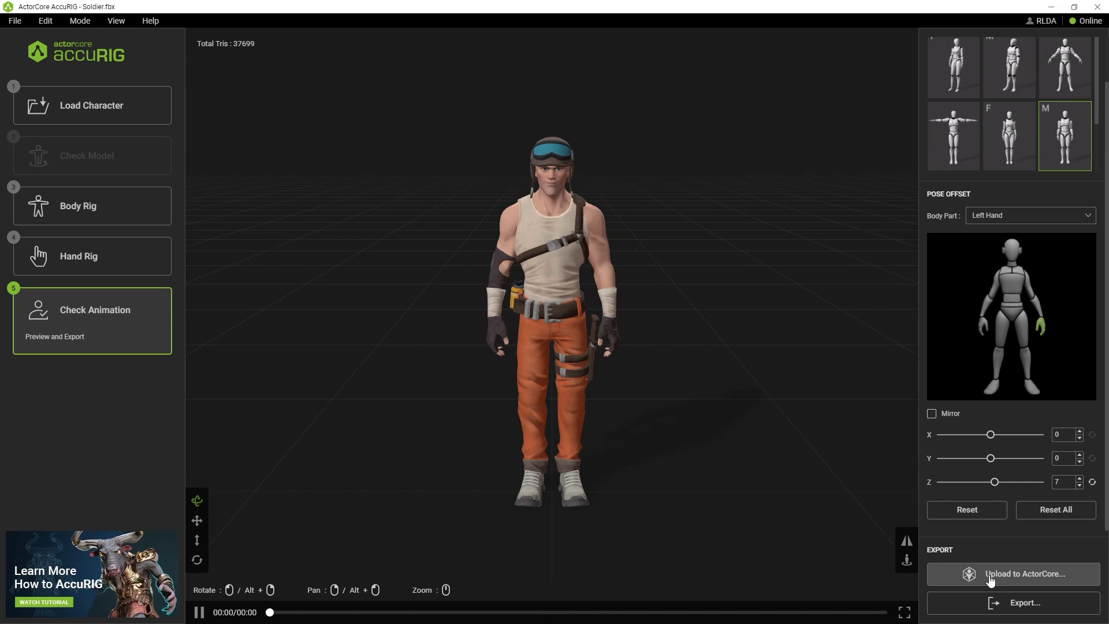
left_click(1053, 580)
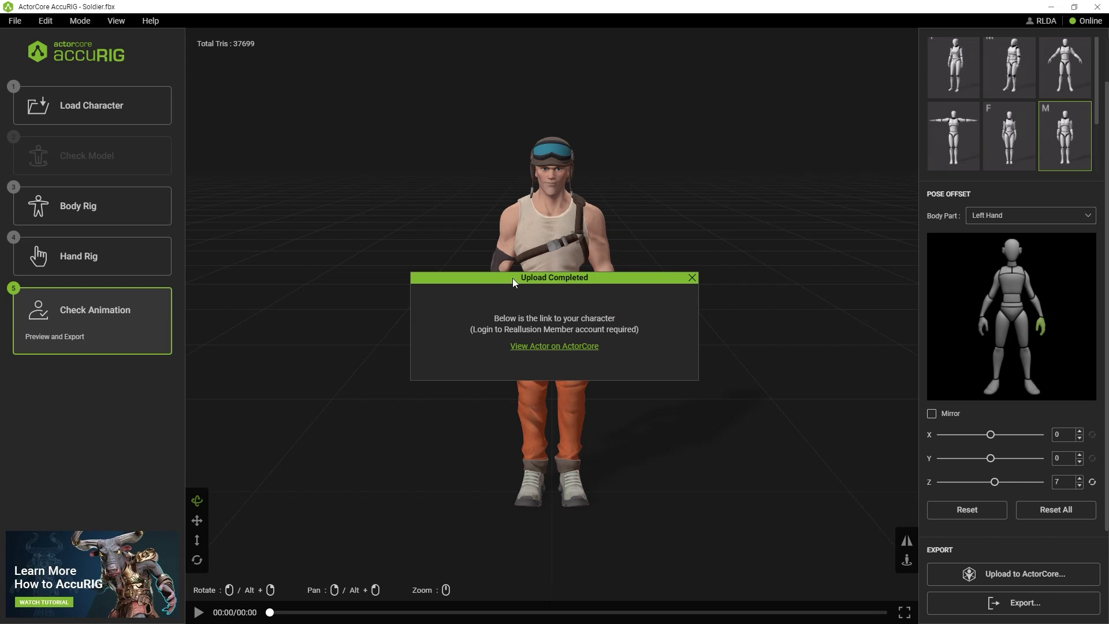
View the uploaded actor on ActorCore and preview it under the Warm lighting preset
left_click(556, 347)
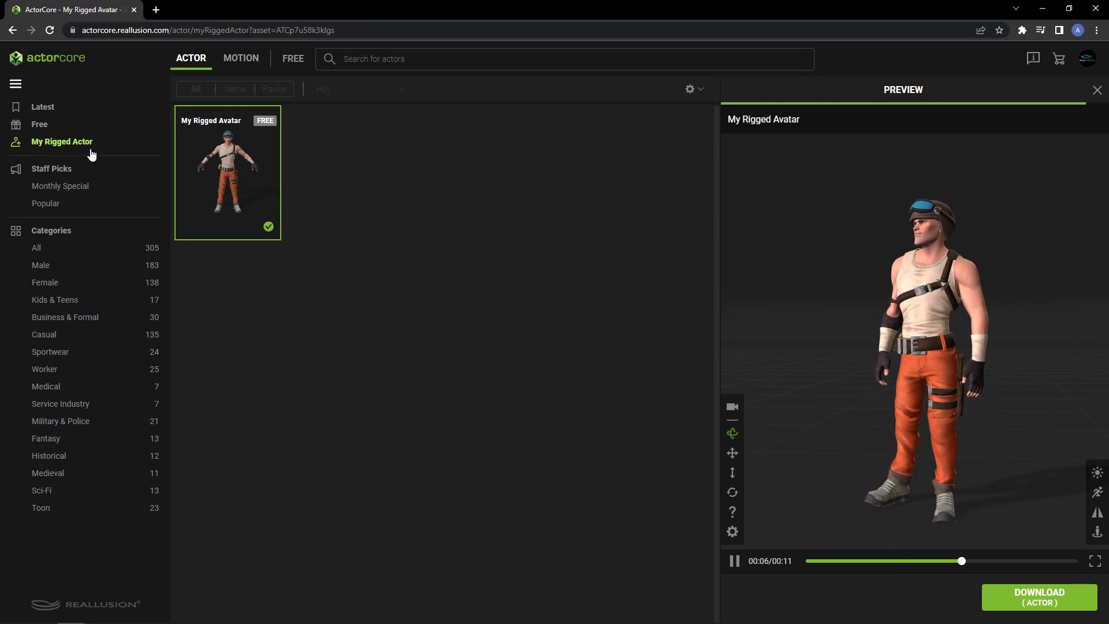
left_click_drag(870, 419, 983, 416)
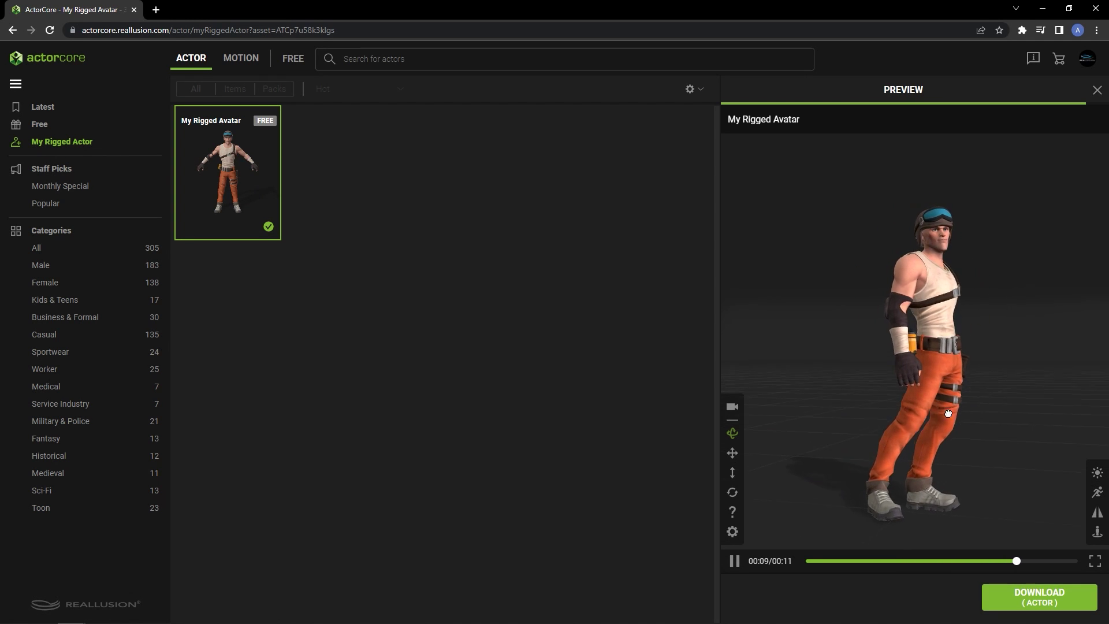
mouse_move(1097, 472)
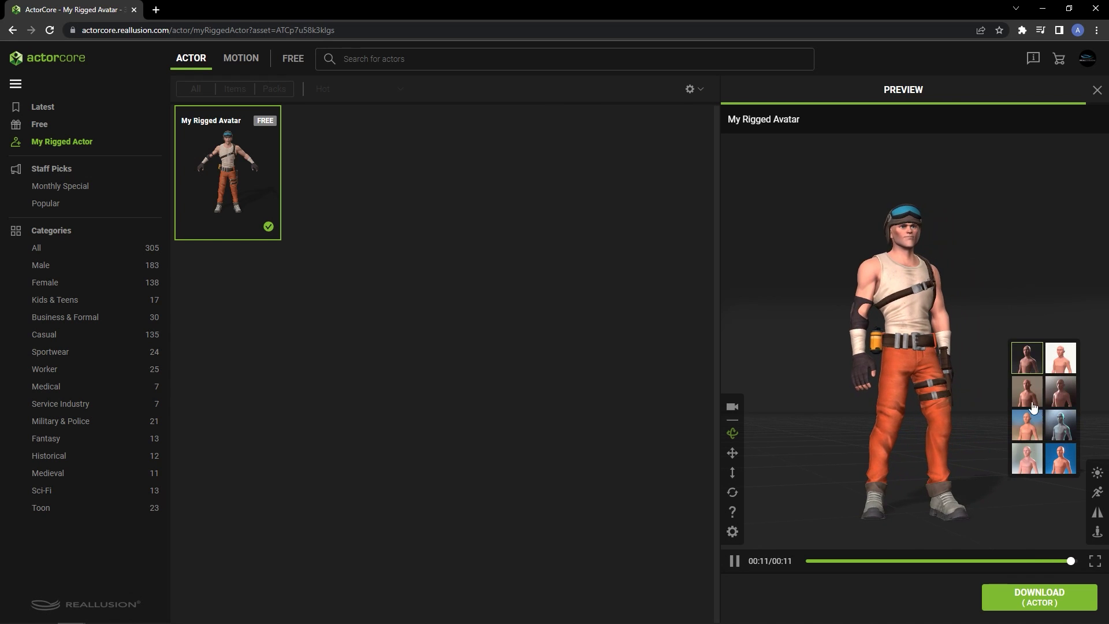
left_click(1028, 392)
left_click_drag(975, 423, 925, 428)
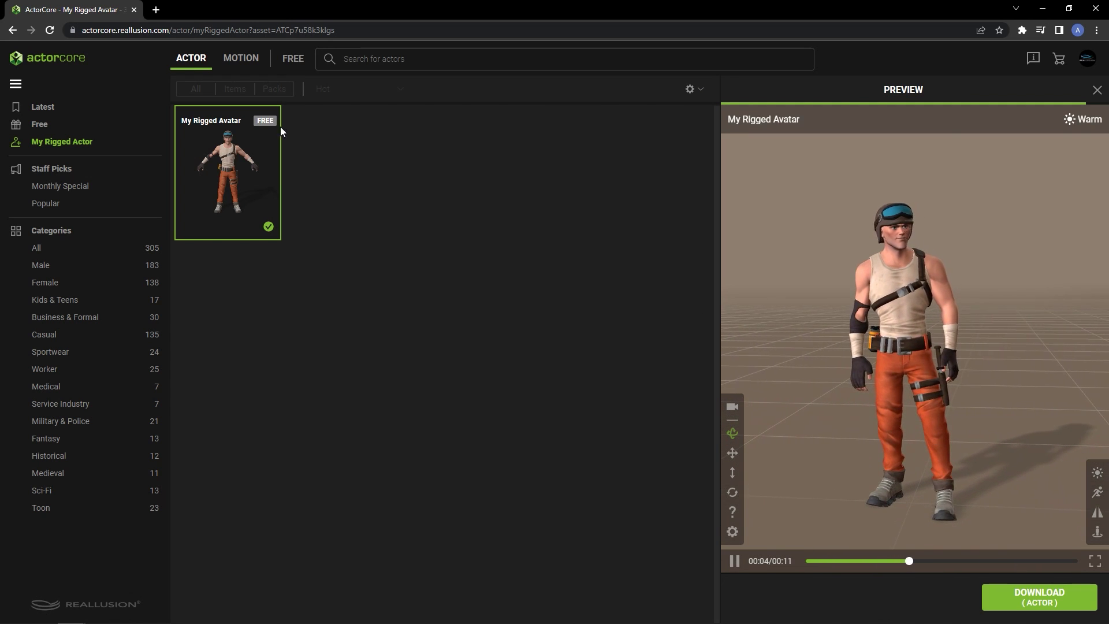
Browse the motion catalogue, preview Argue 01, then return to the F05 Holding gun motion page
left_click(238, 58)
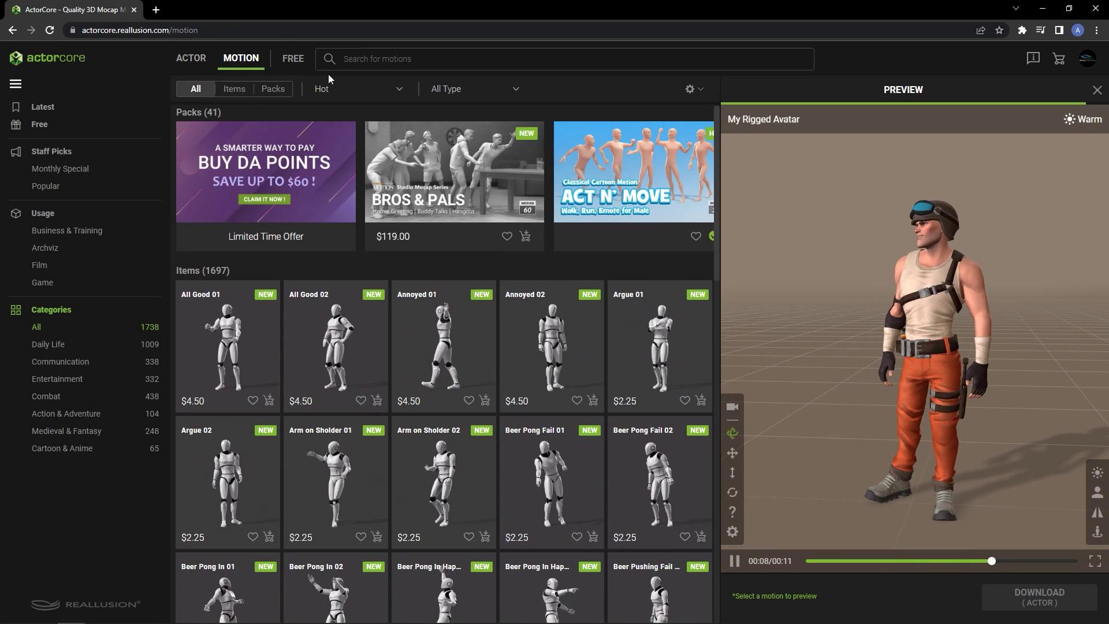
left_click_drag(719, 141, 720, 172)
left_click(673, 261)
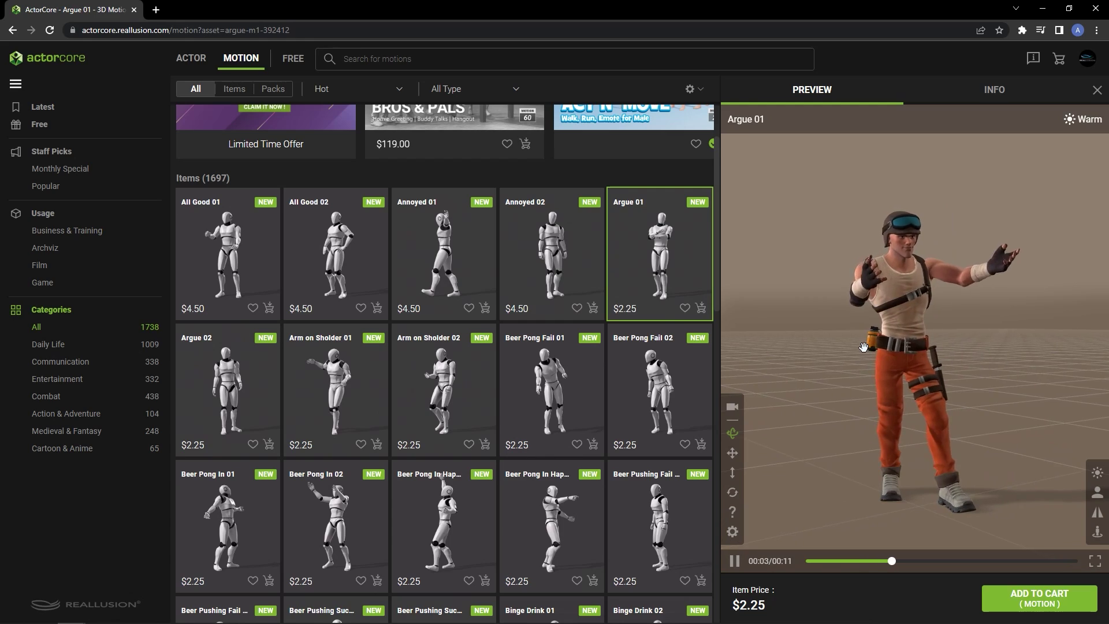
key("alt+Left")
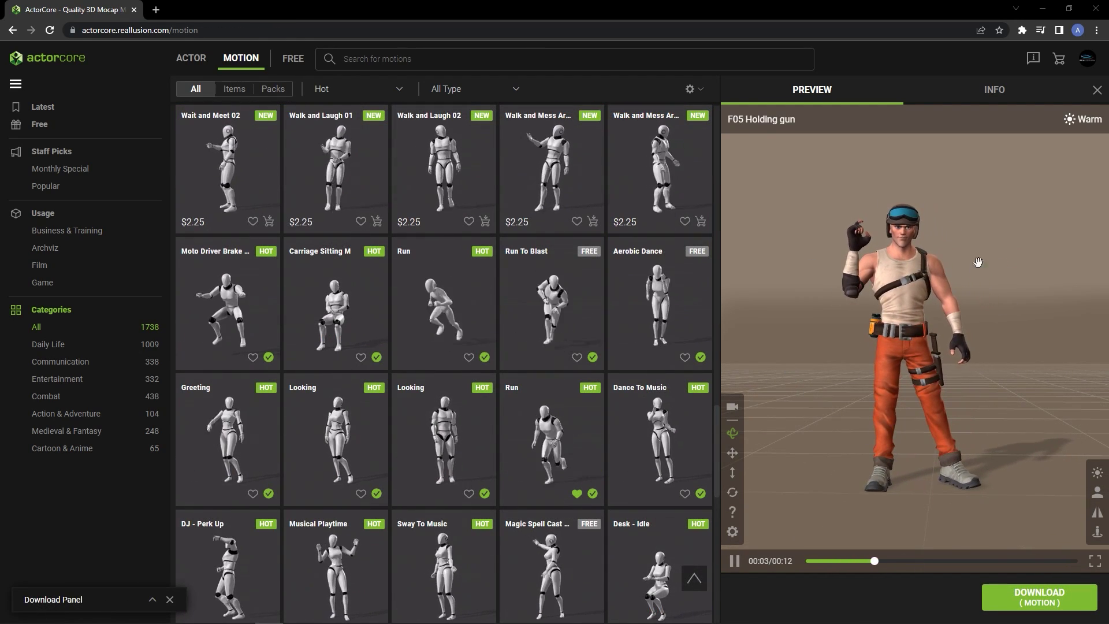
Download F05 Holding gun on My Rigged Avatar for Blender at 60 FPS
left_click(1017, 596)
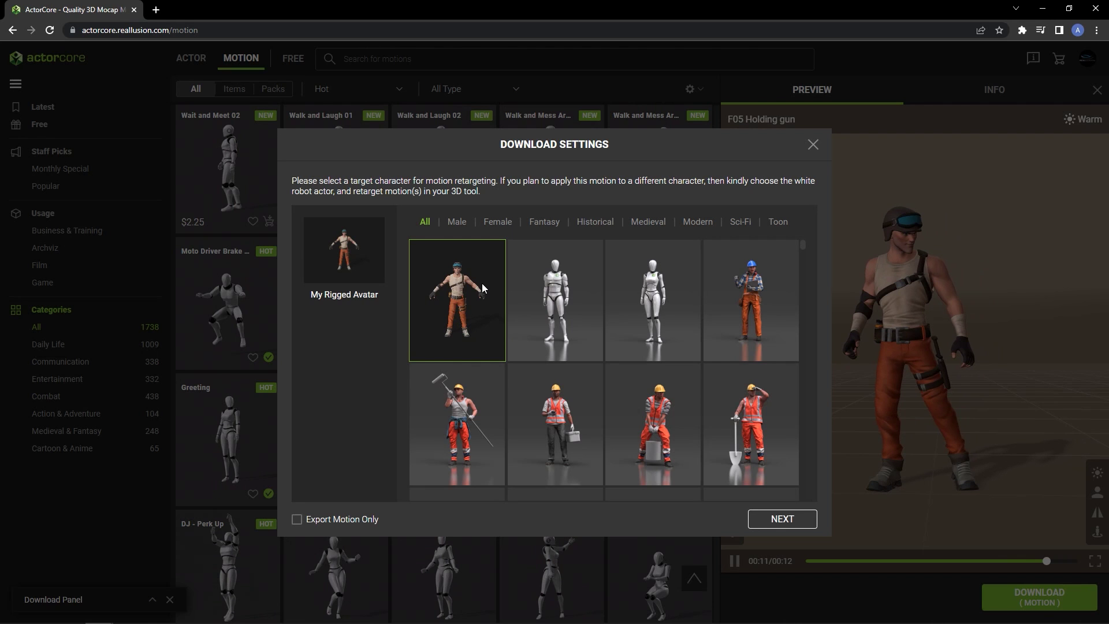
left_click(777, 520)
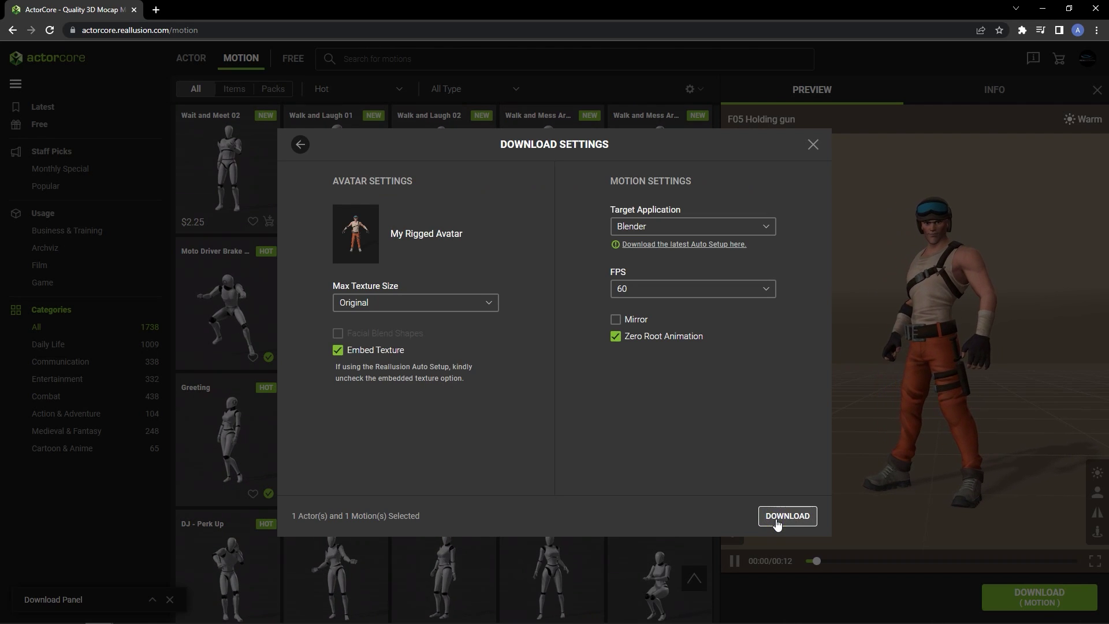
left_click(467, 305)
left_click(465, 304)
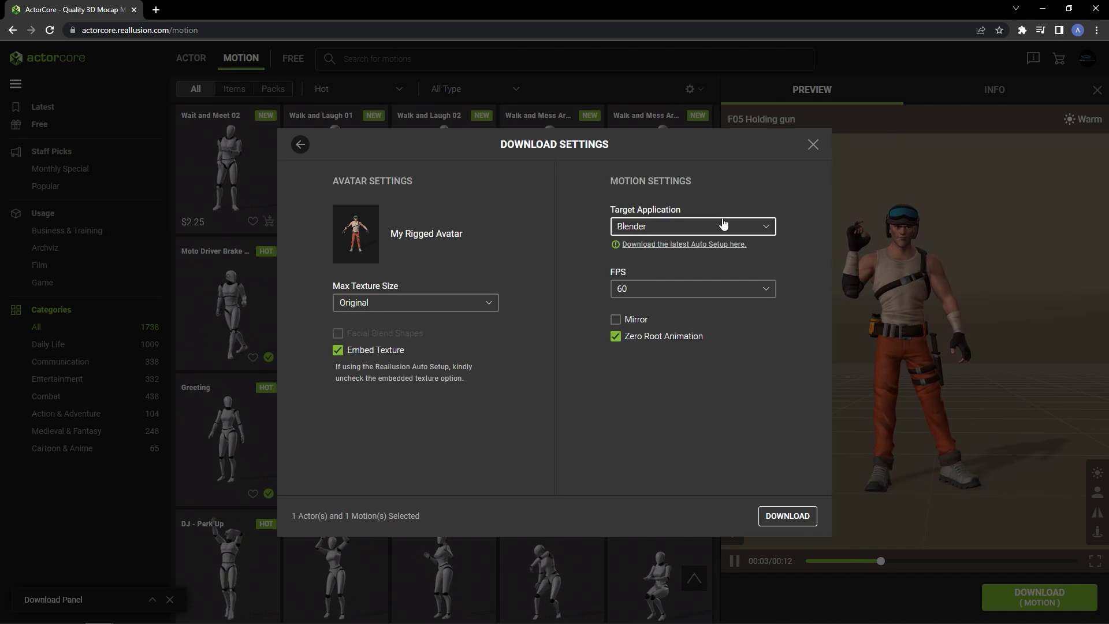
left_click(723, 225)
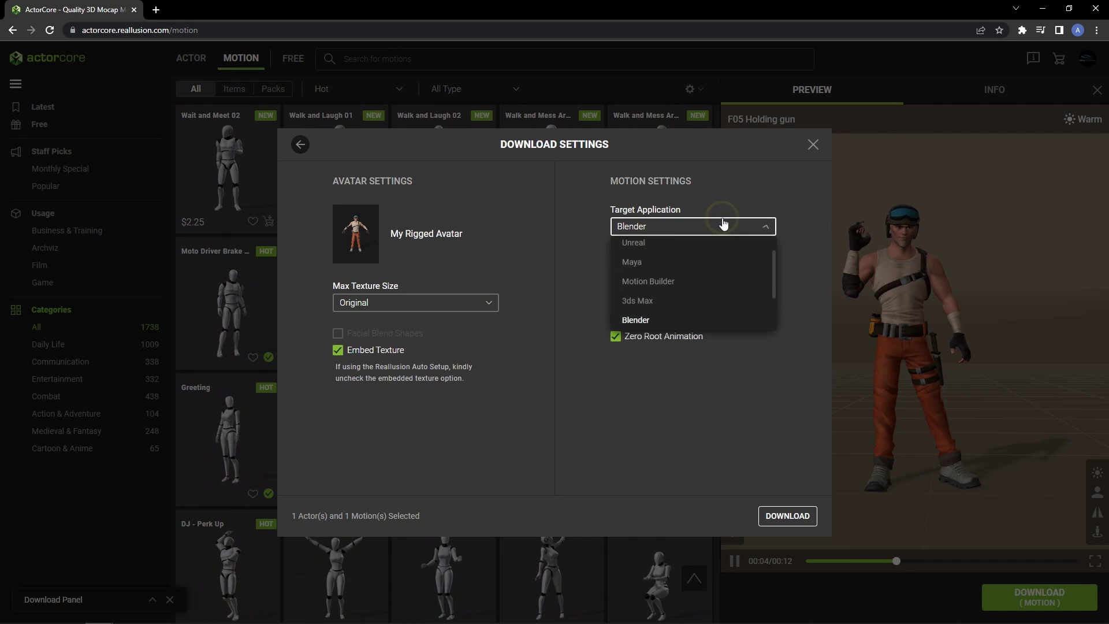
left_click(766, 226)
left_click(769, 517)
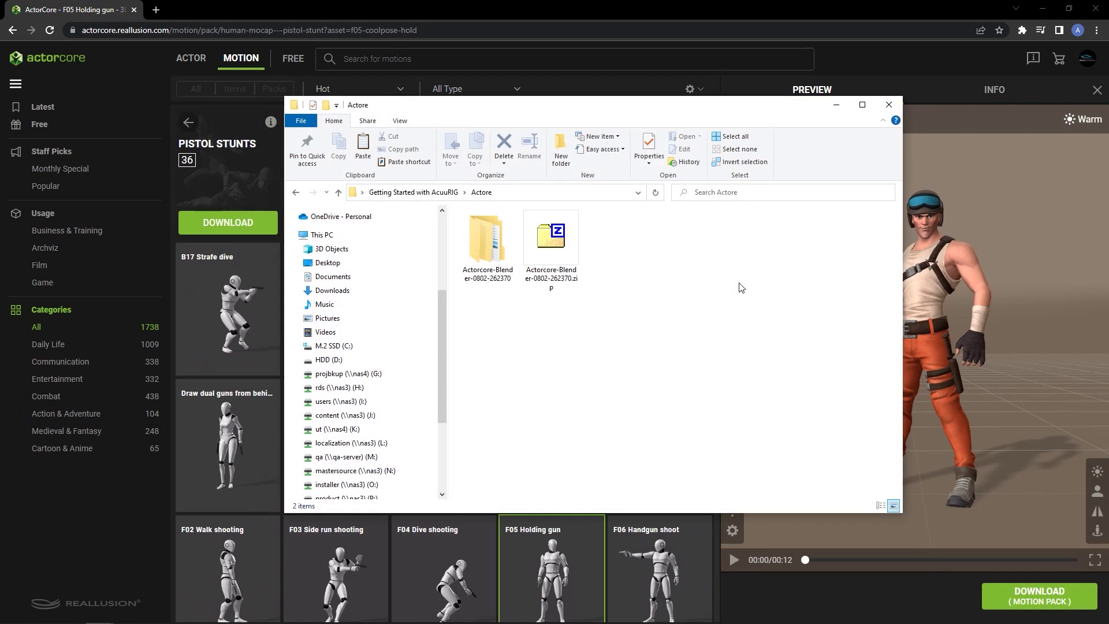
Open the extracted download and find Soldier.fbx in Actor > My AccuRIG Actor
left_click(556, 257)
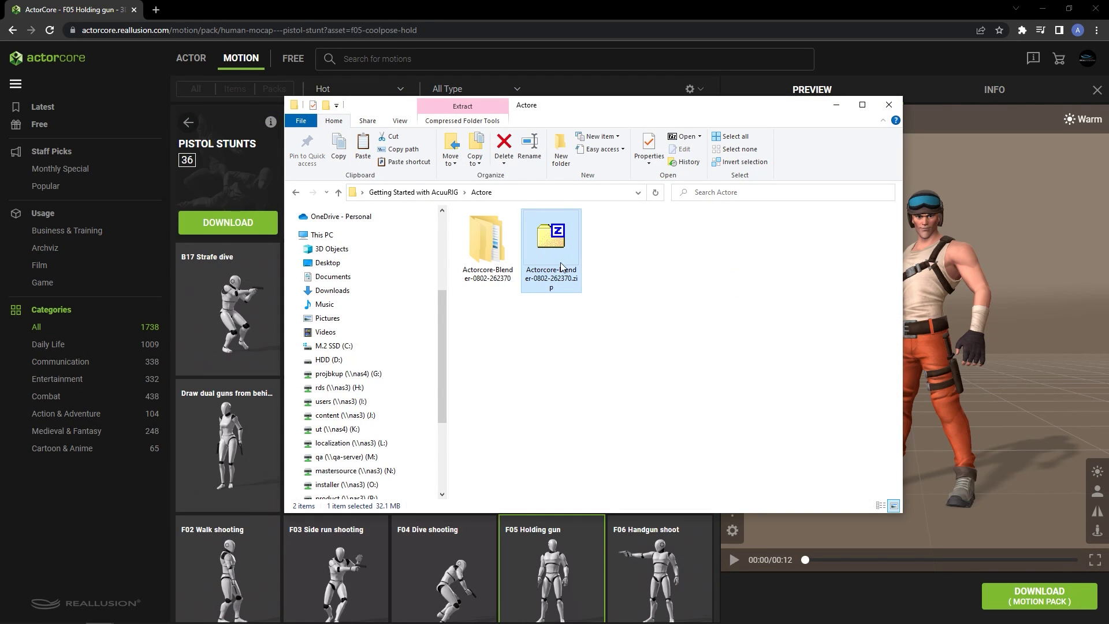
double_click(507, 242)
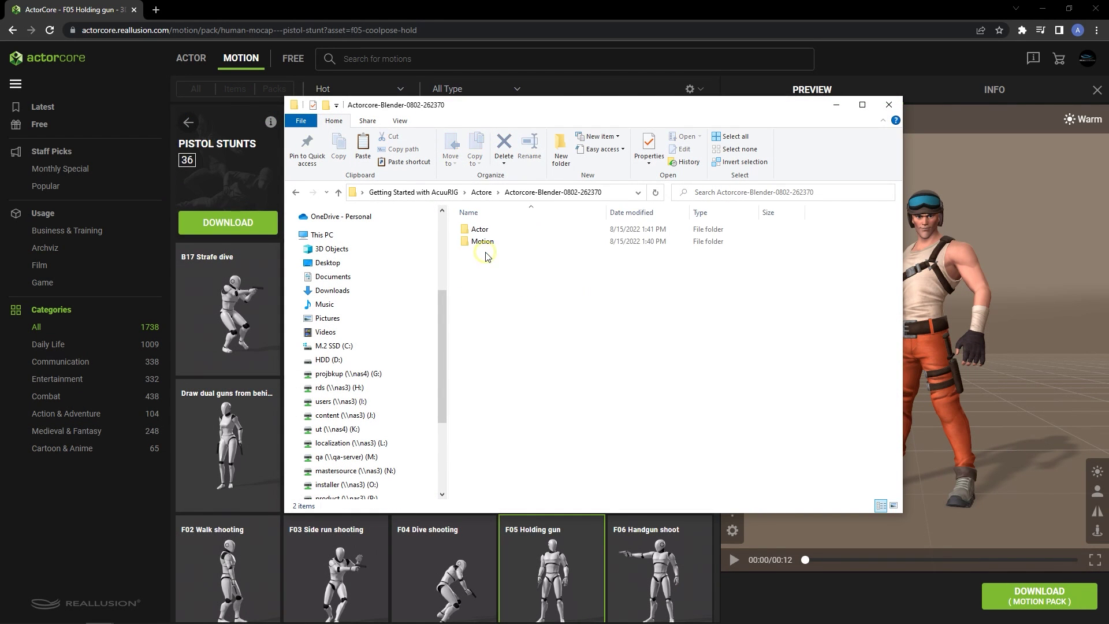
double_click(521, 232)
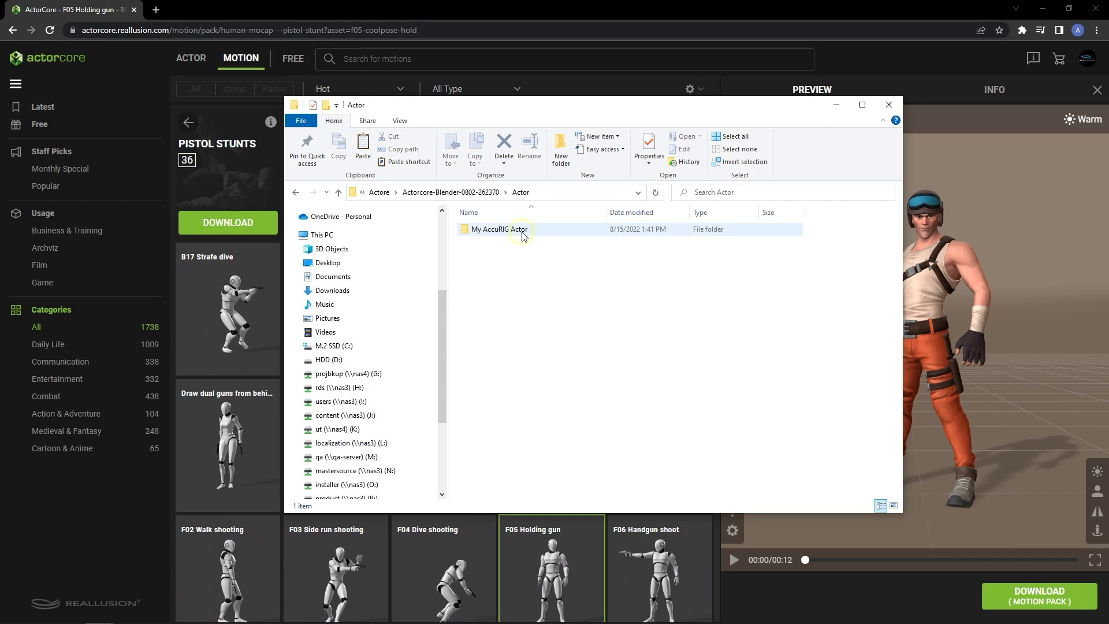
left_click(542, 231)
double_click(542, 232)
left_click(537, 253)
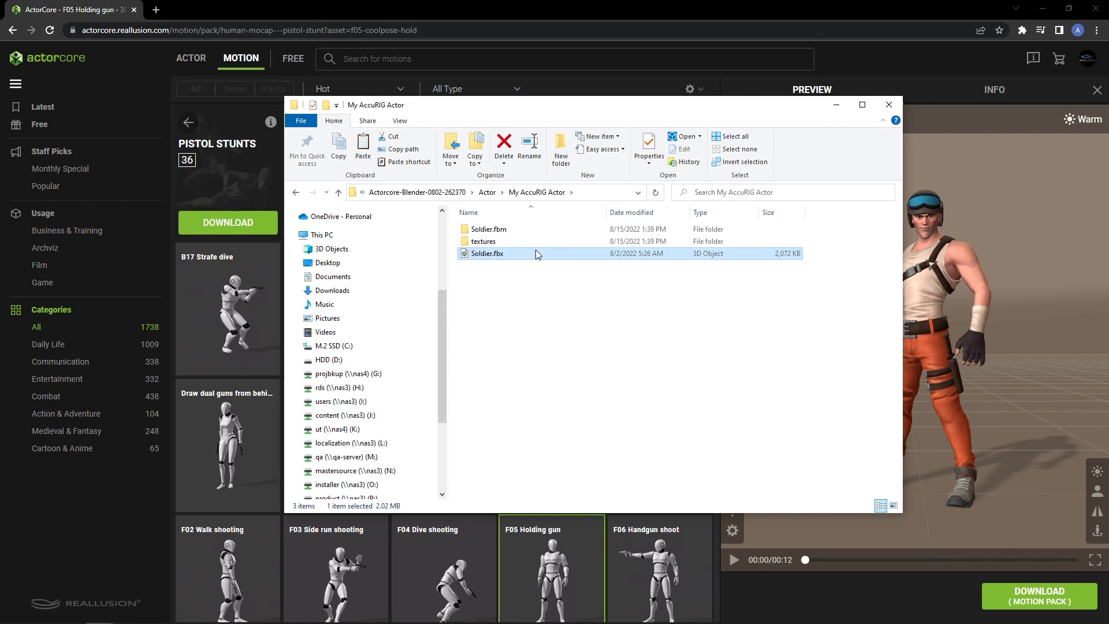
Go up two levels and open the Motion folder containing F05 Holding gun.fbx
left_click(338, 192)
left_click(339, 193)
left_click(483, 243)
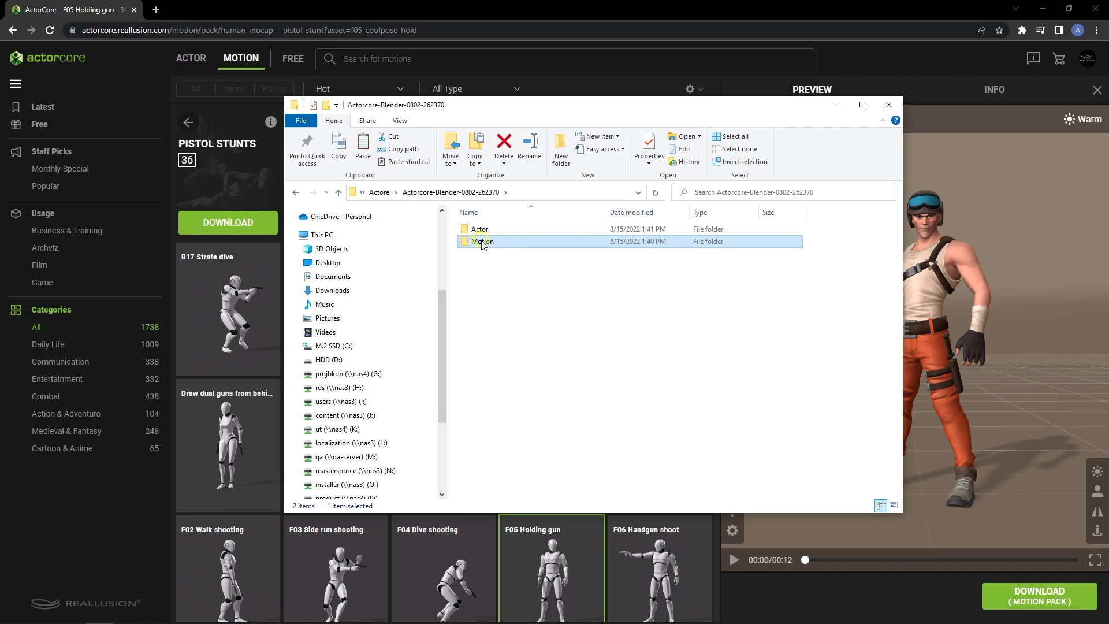
double_click(518, 247)
left_click(517, 231)
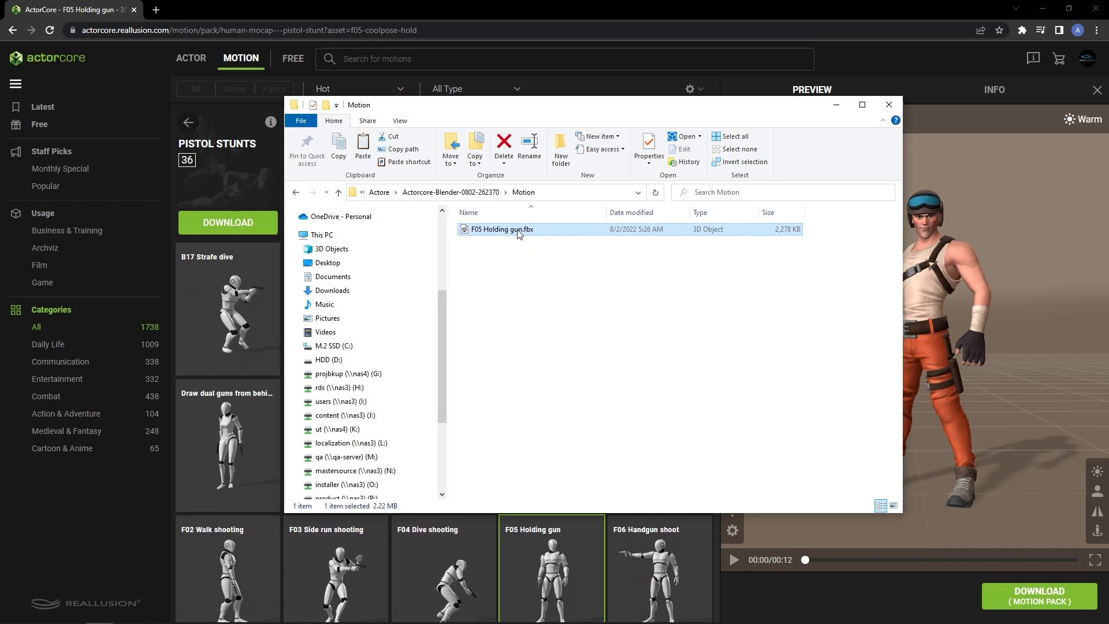